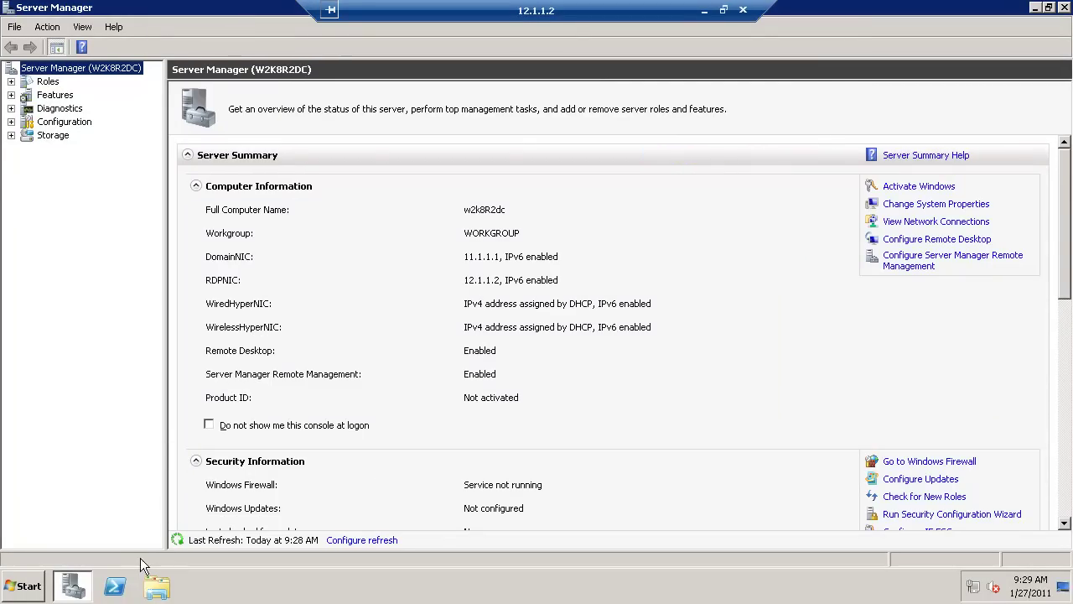
- Disable the WiredHyperNIC and WirelessHyperNIC adapters, leaving DomainNIC and RDPNIC enabled
mouse_move(74, 587)
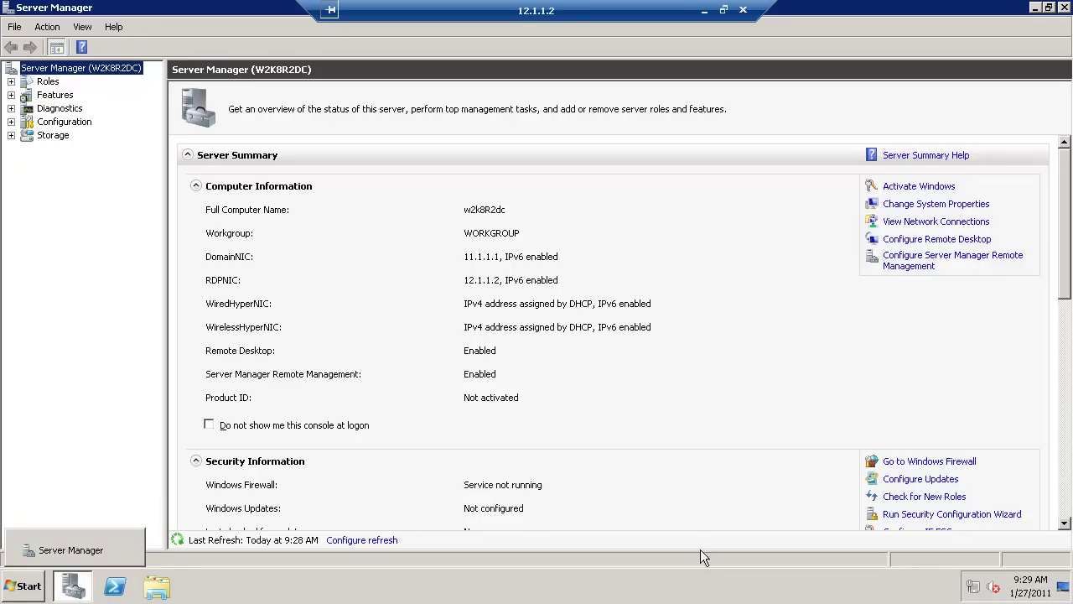
click(935, 223)
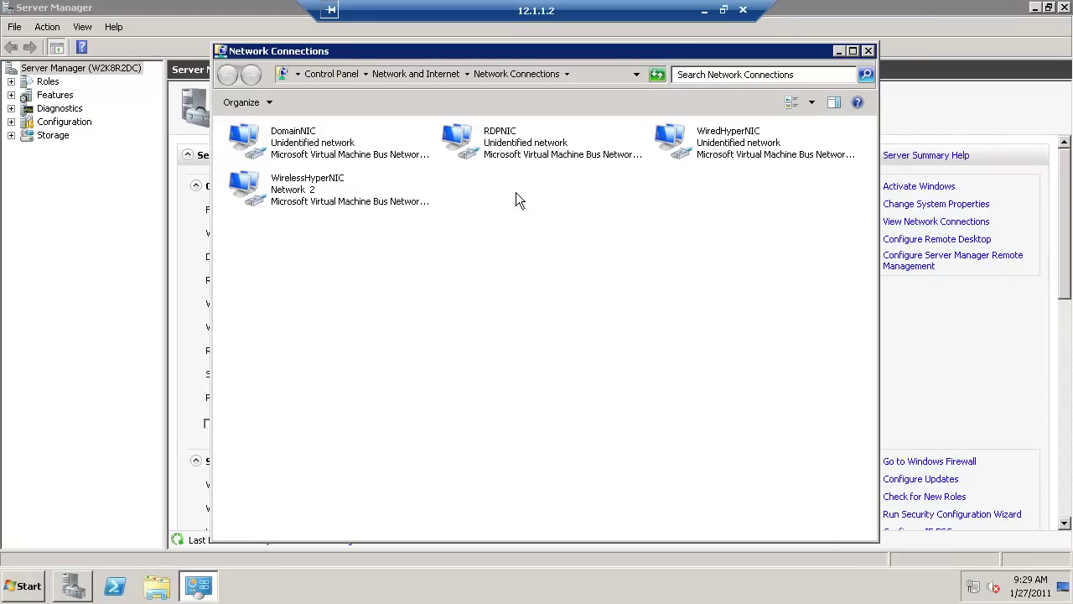
click(725, 146)
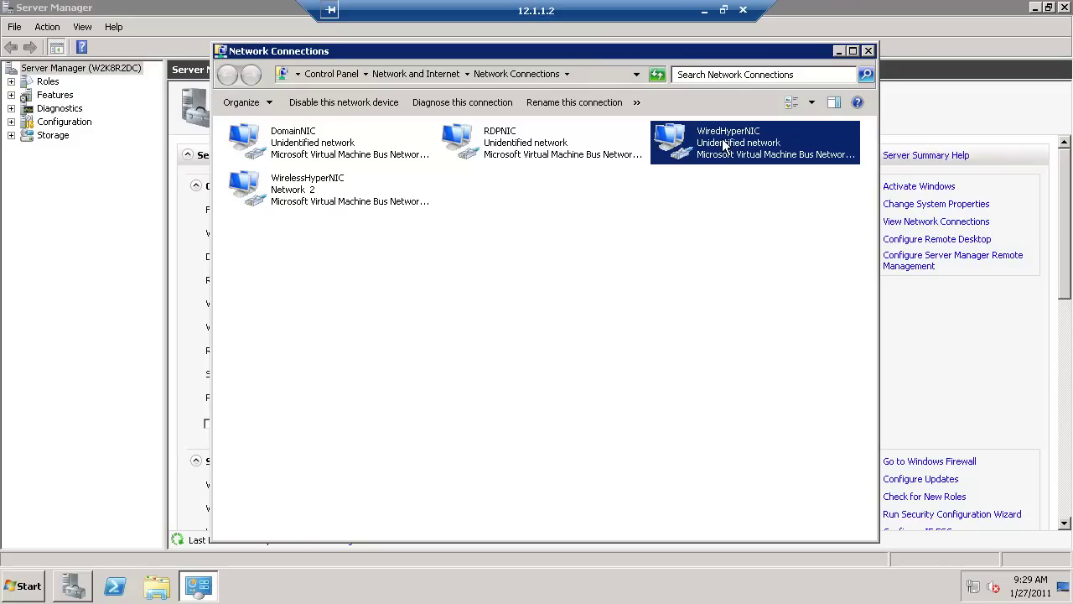
right_click(725, 146)
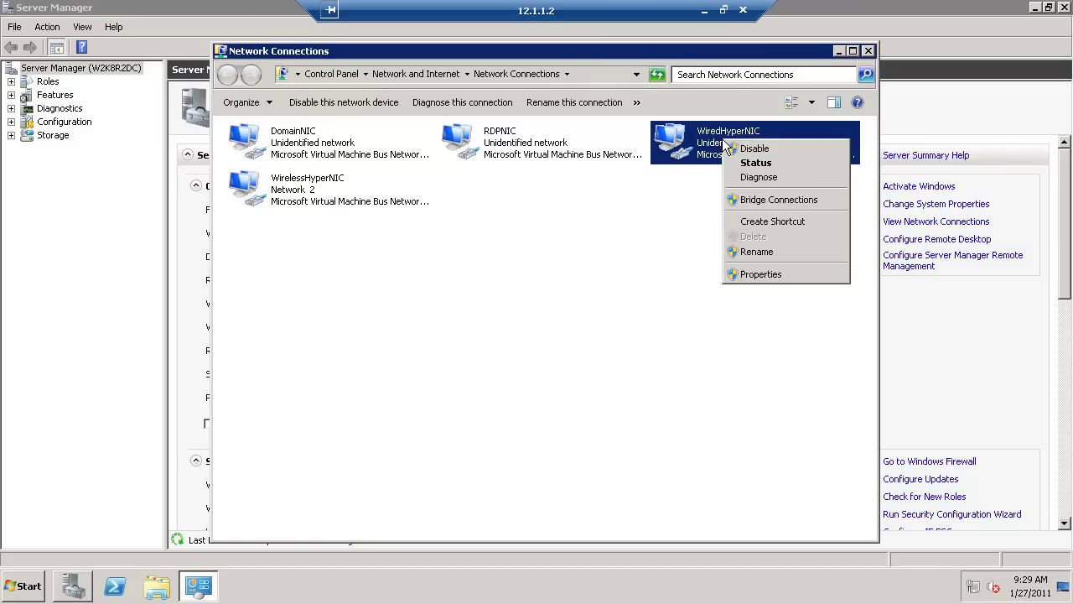
click(759, 149)
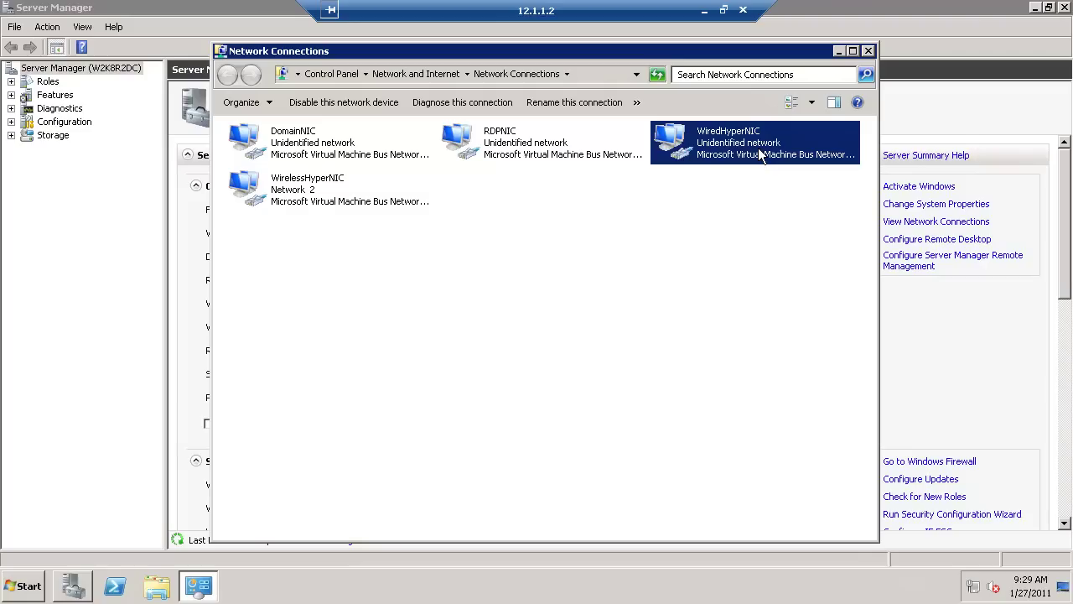
right_click(297, 185)
click(318, 194)
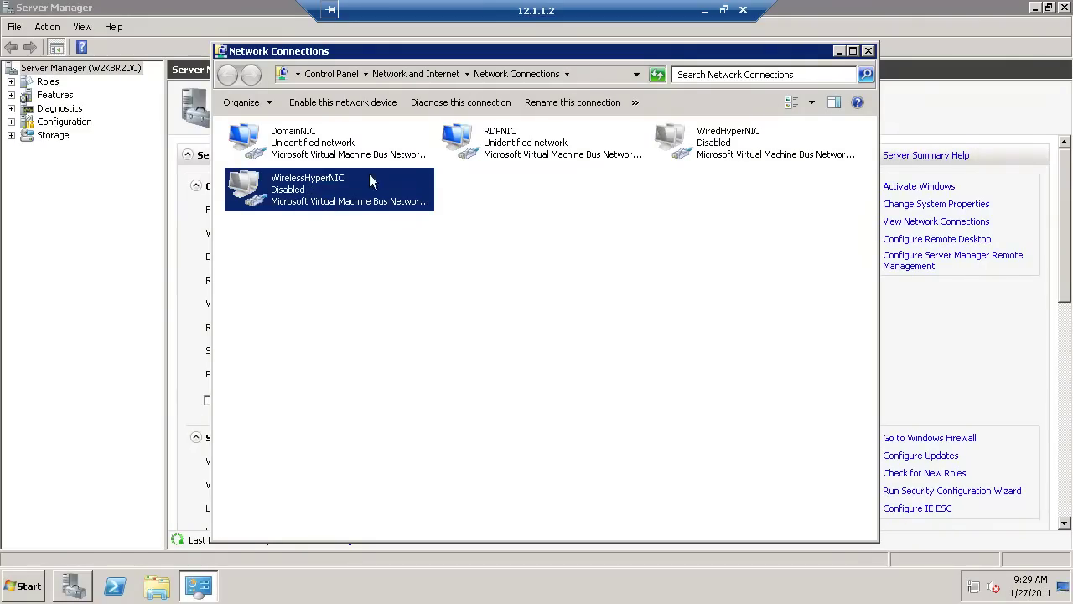
click(509, 144)
- On DomainNIC, uncheck IPv6 and both Link-Layer Topology Discovery items, keeping IPv4 unchanged
right_click(279, 136)
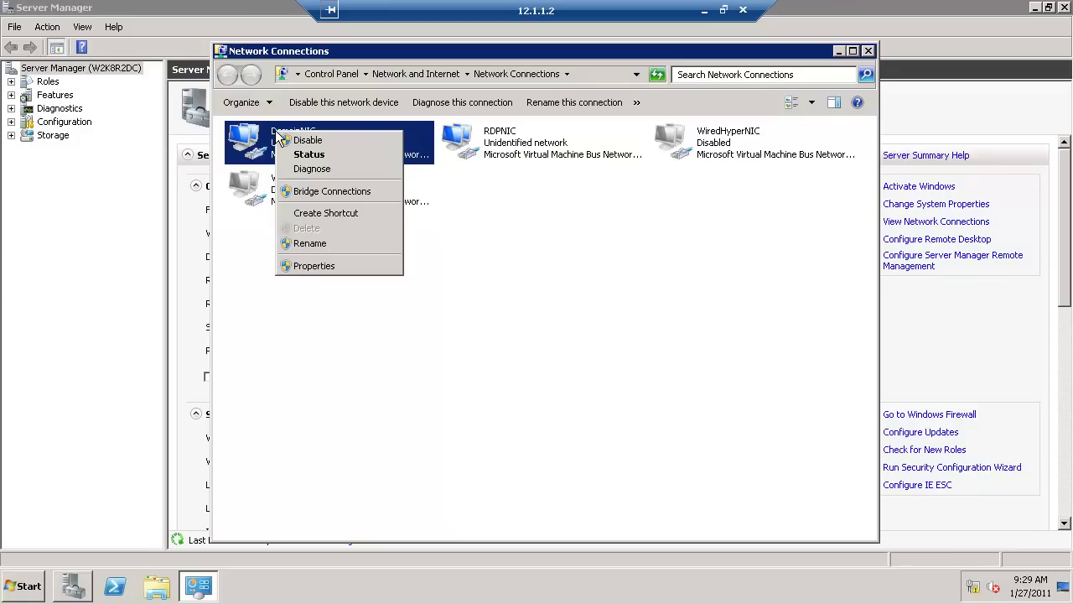
click(337, 268)
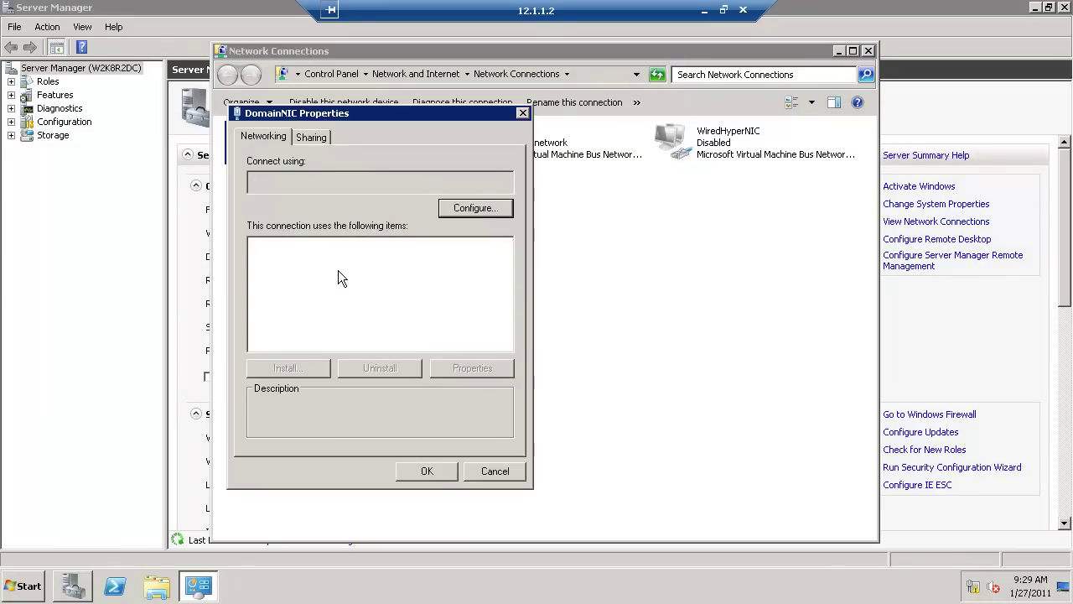
click(375, 304)
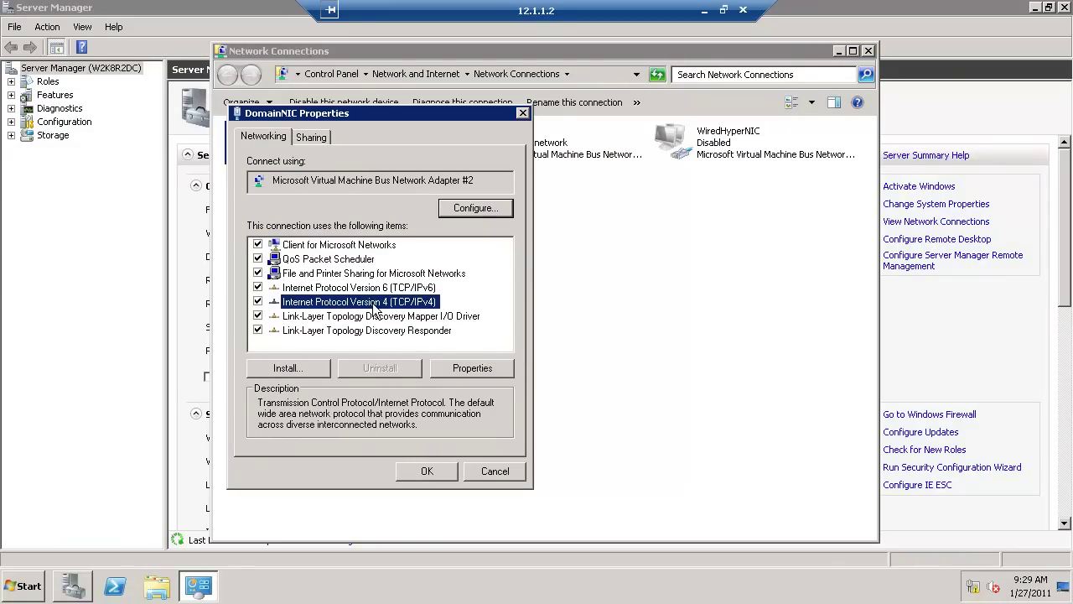
click(476, 368)
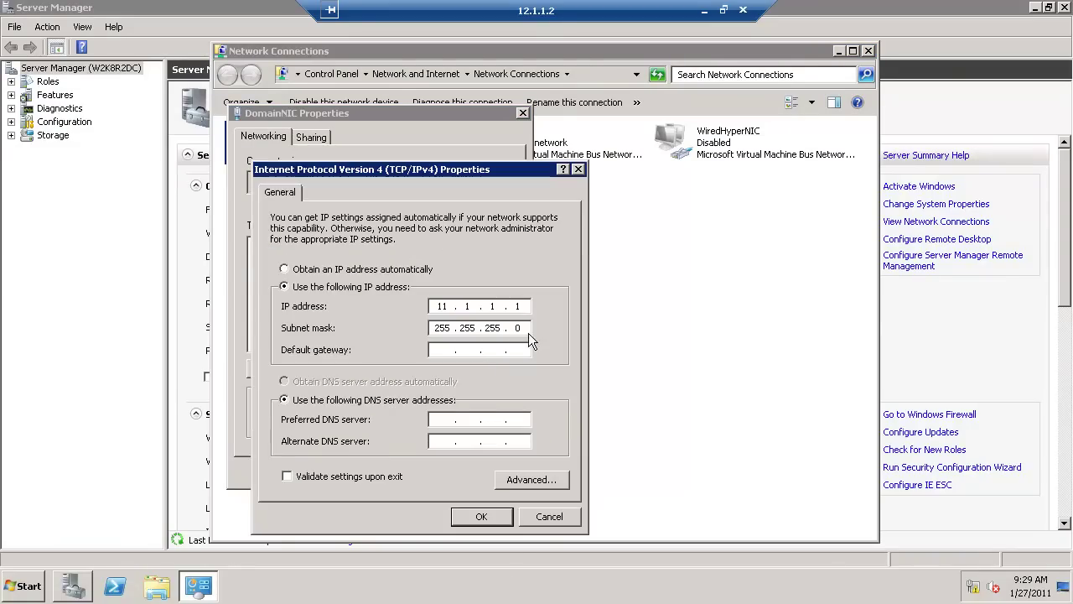
click(571, 515)
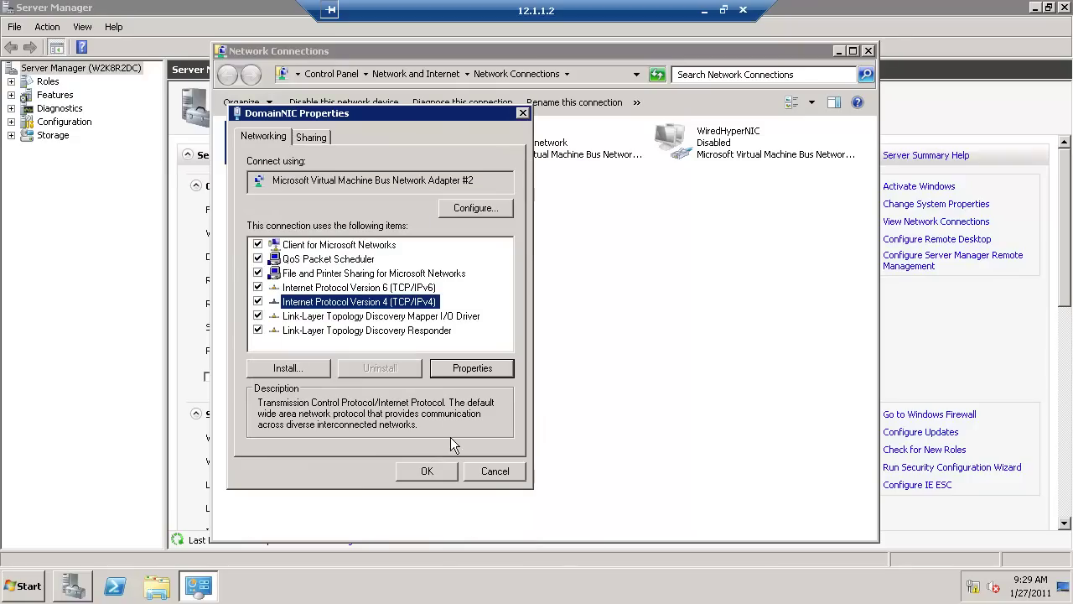
click(257, 288)
click(257, 316)
click(259, 330)
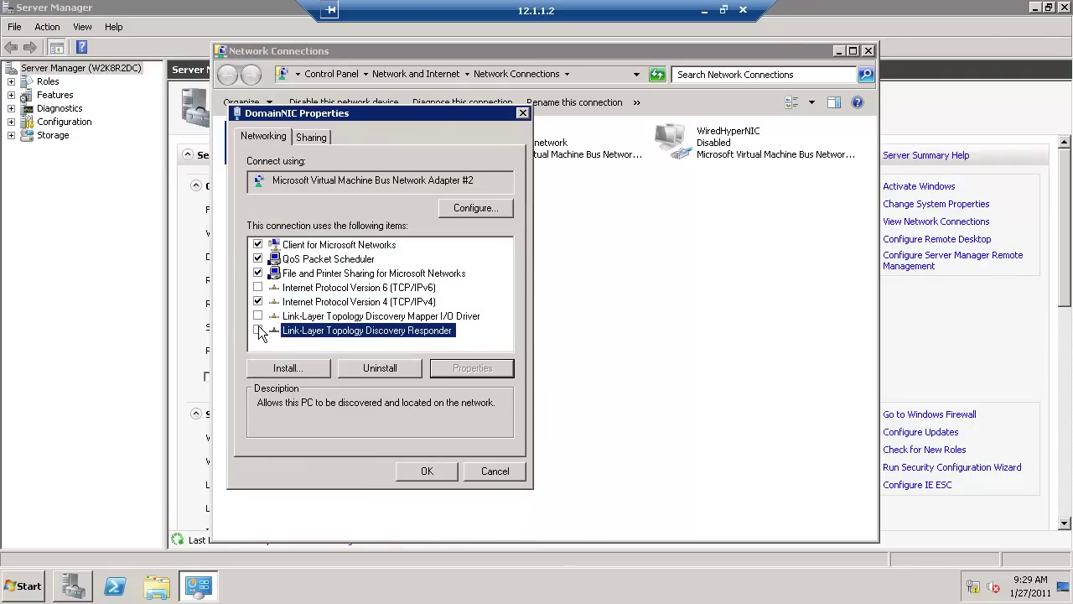
click(427, 471)
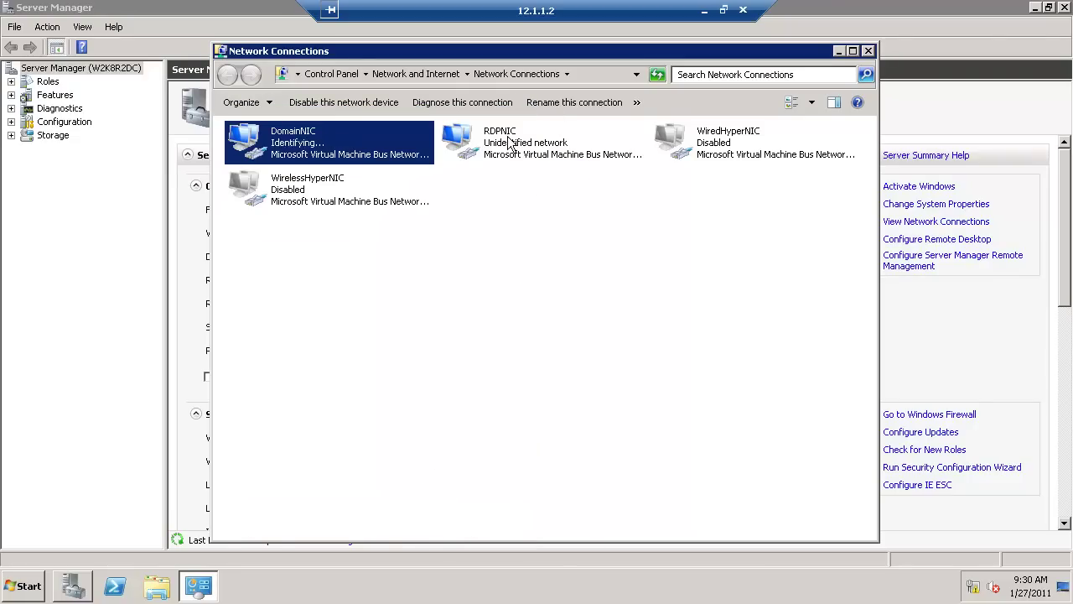
- Uncheck IPv6 and both Link-Layer Topology Discovery items on RDPNIC, then close Network Connections
right_click(509, 143)
click(553, 270)
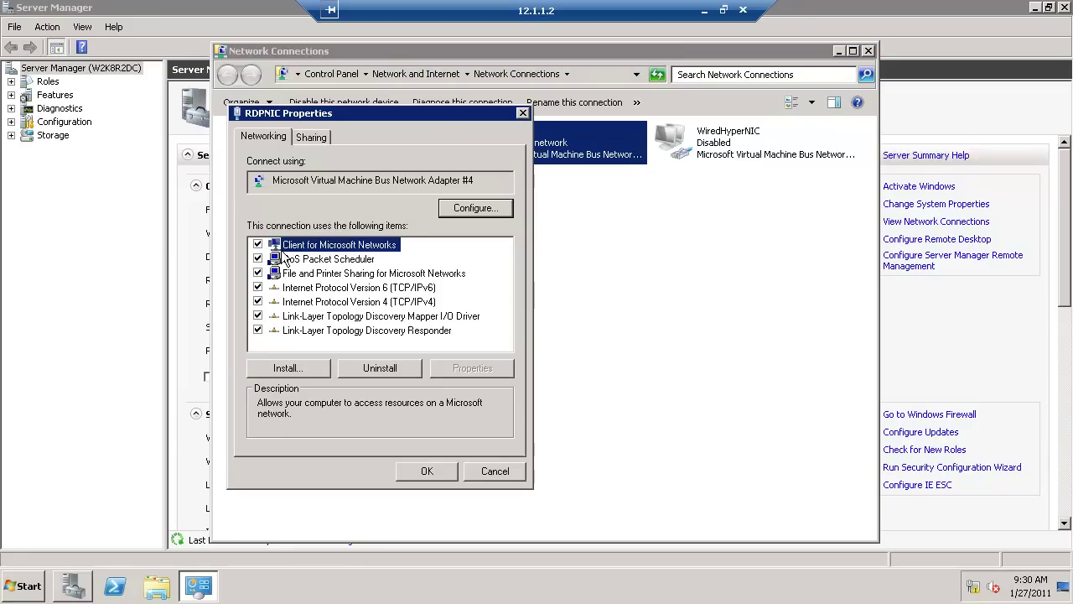
click(257, 288)
click(257, 316)
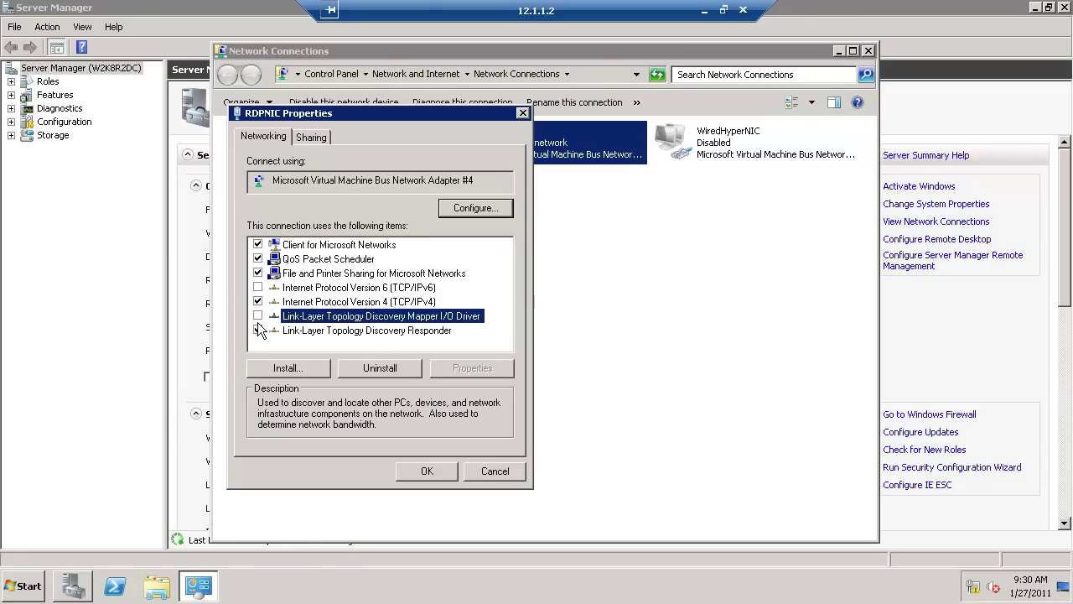
click(258, 317)
click(258, 331)
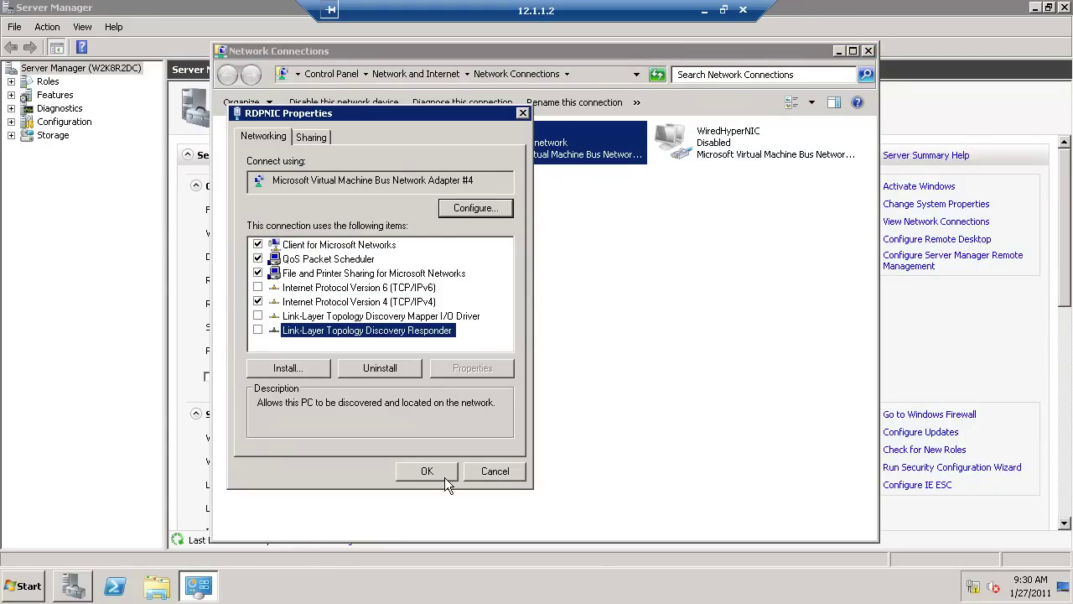
click(444, 474)
click(869, 50)
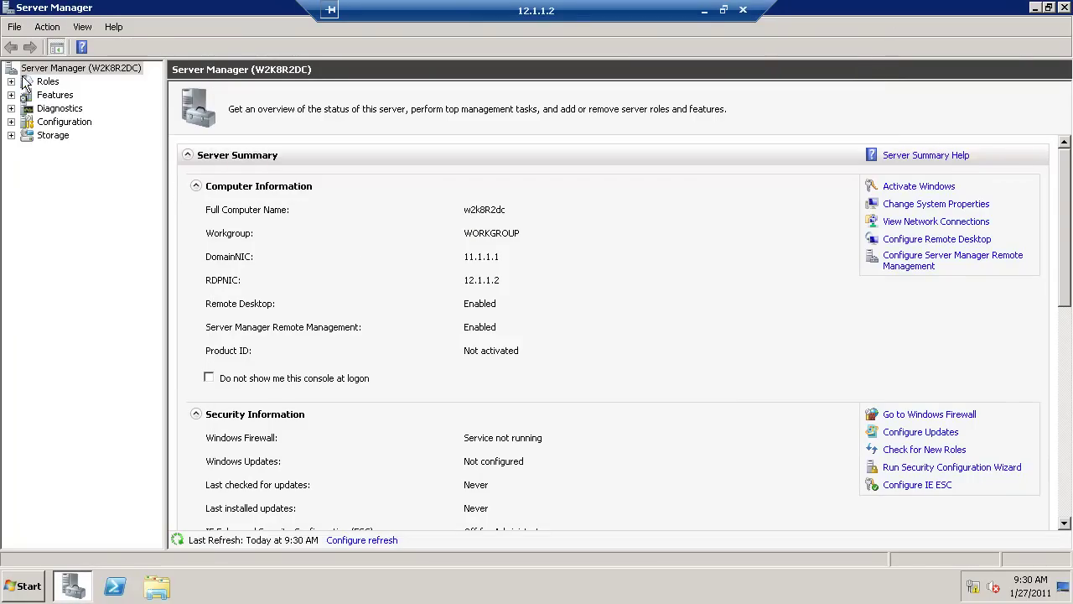
- Select Active Directory Domain Services in the Add Roles Wizard and install it
click(47, 82)
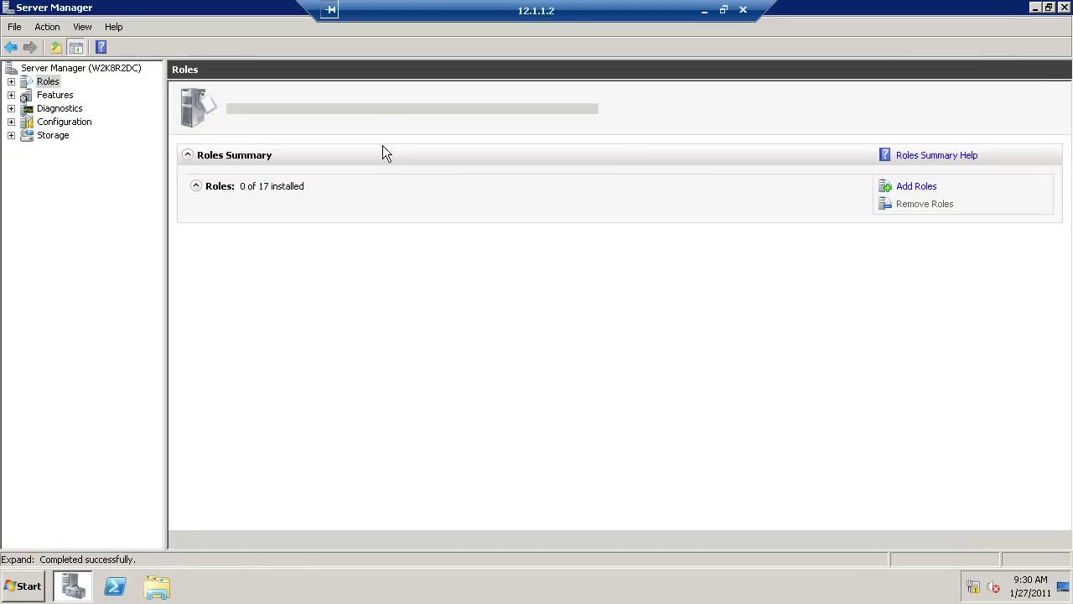
click(917, 186)
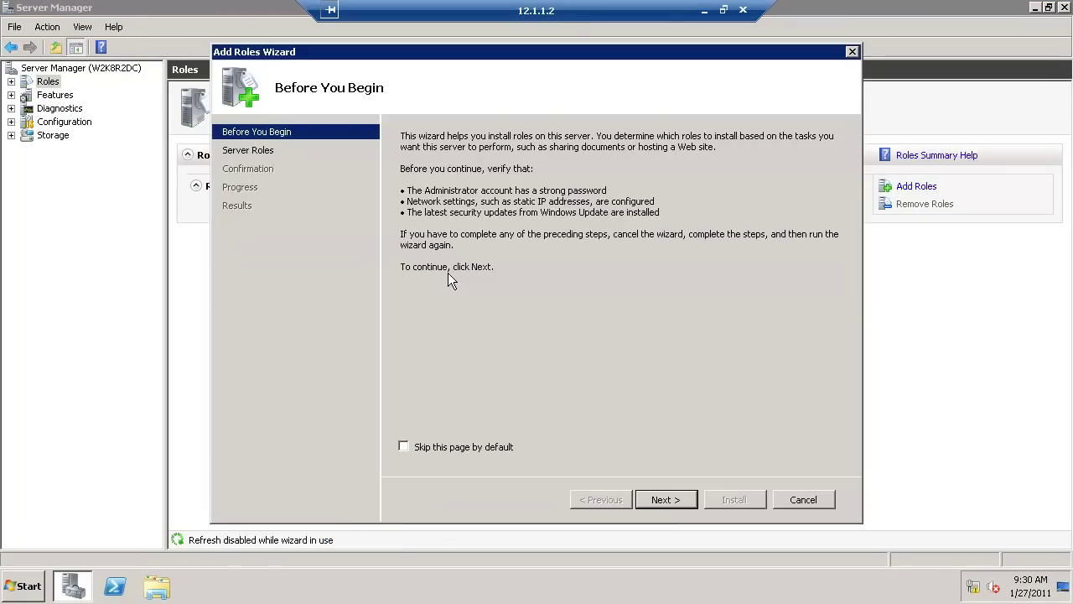
click(661, 500)
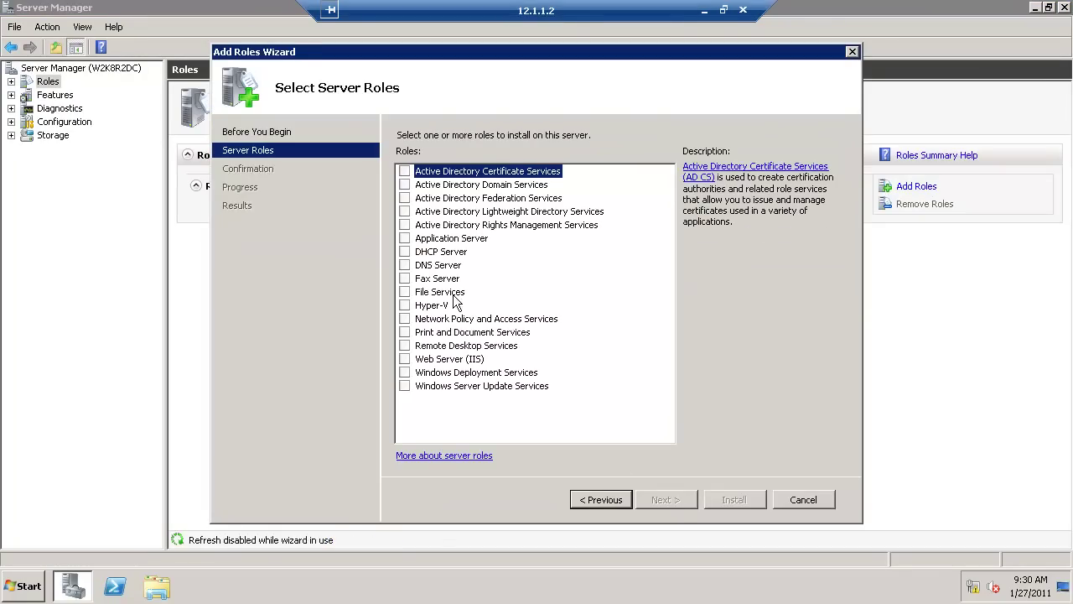
click(405, 184)
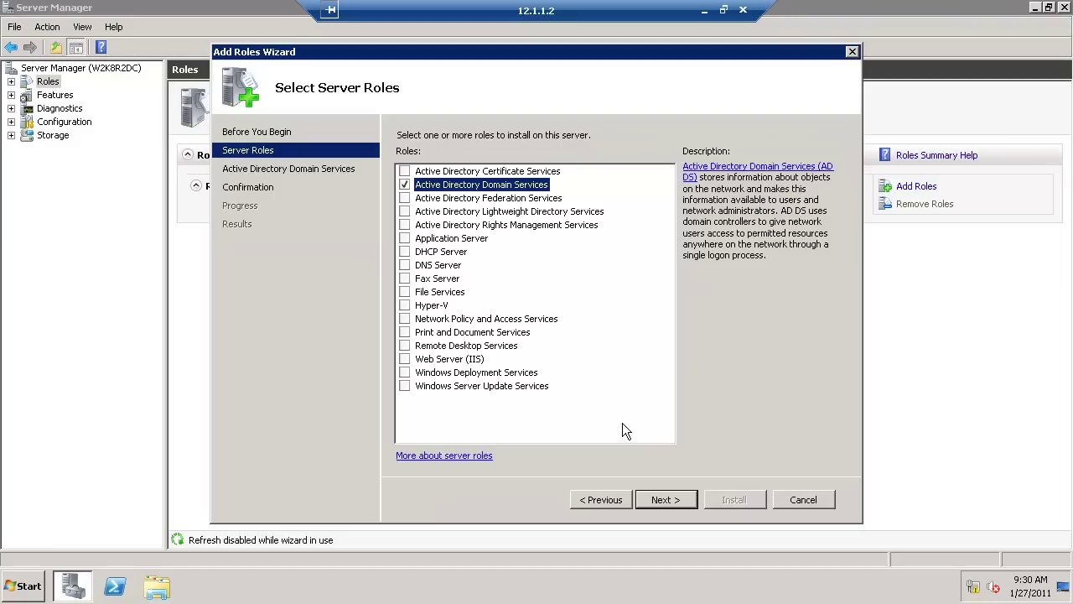
click(666, 499)
click(666, 500)
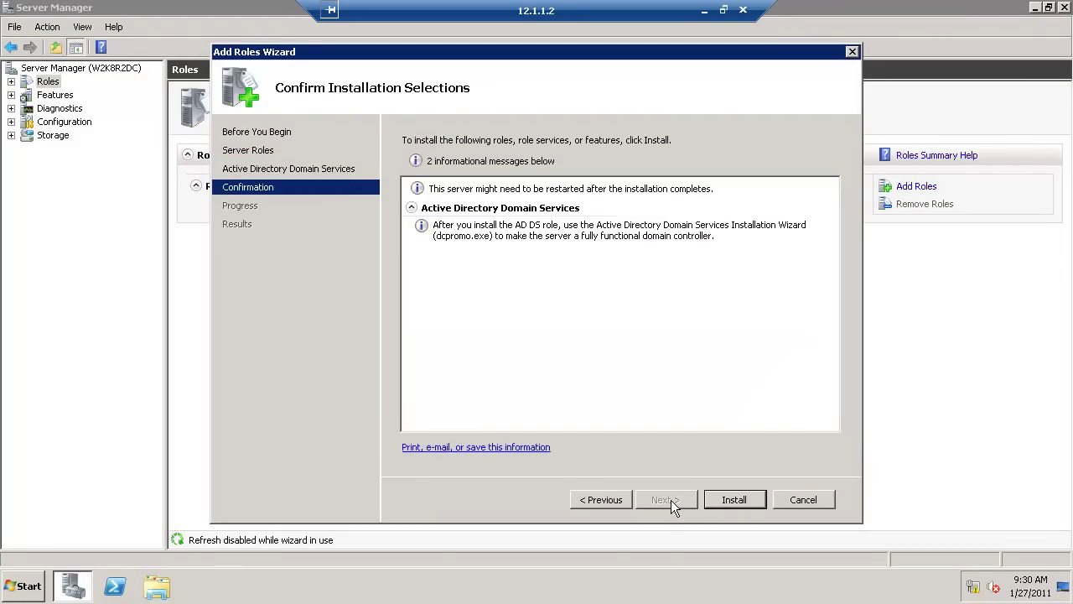
click(735, 499)
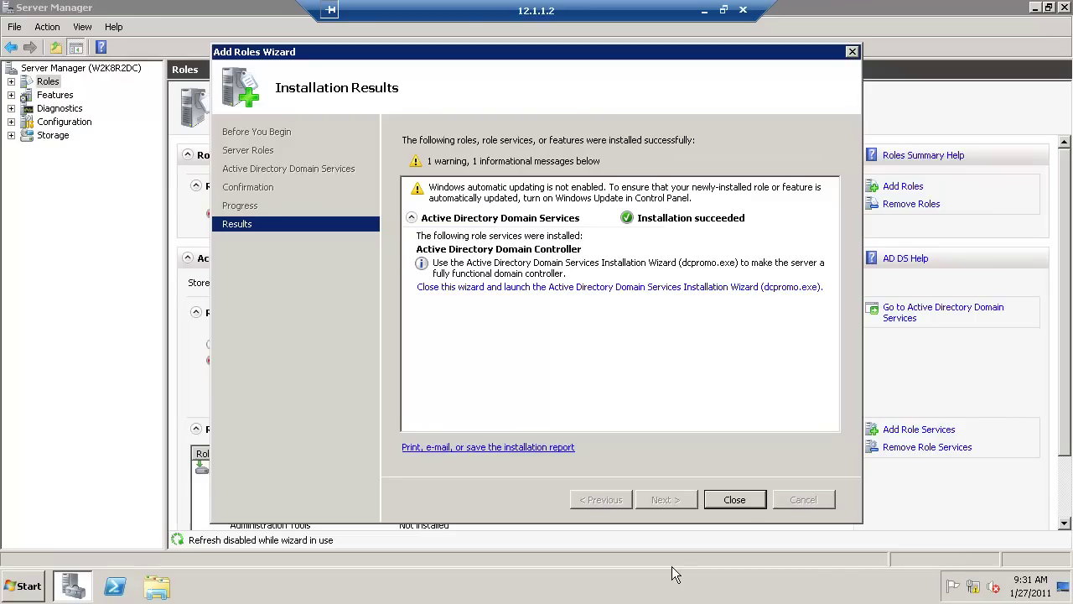
- Move DomainNIC to the top of the Connections list in Advanced Settings
click(973, 586)
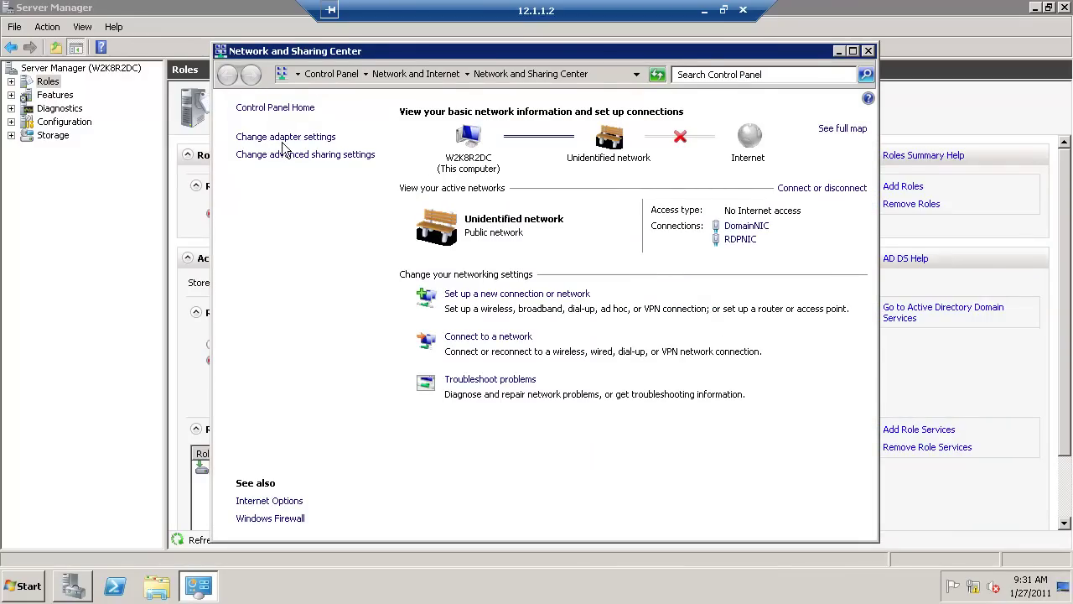
click(289, 138)
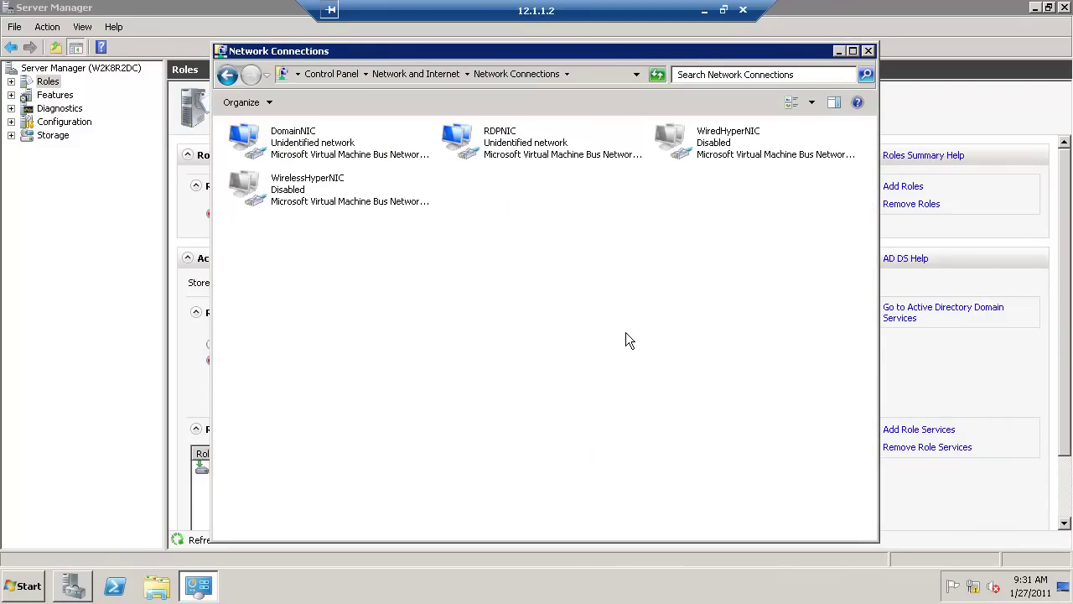
key(alt)
click(367, 101)
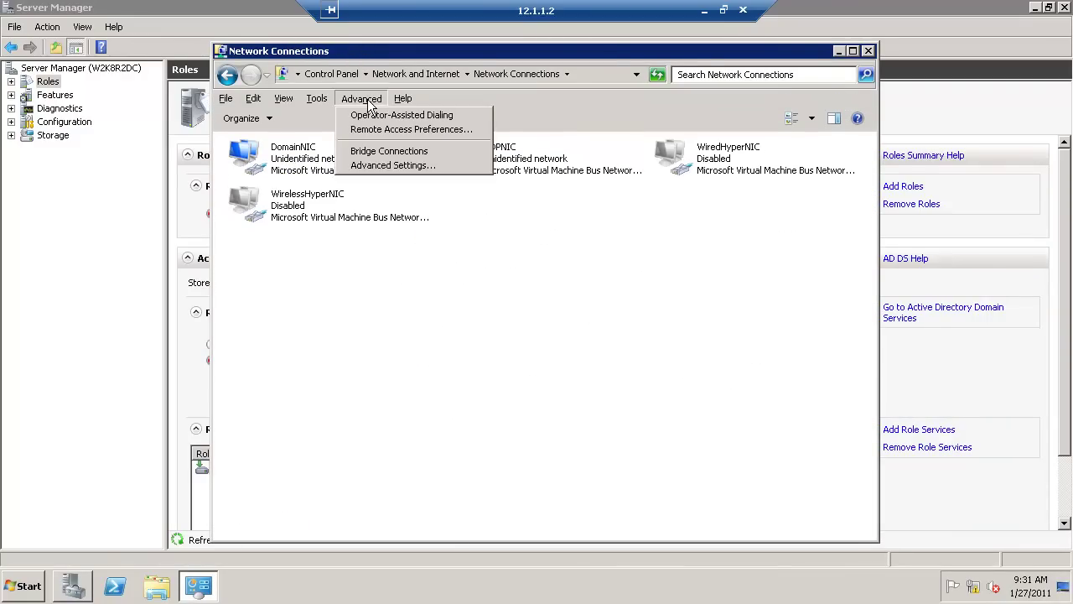
click(384, 164)
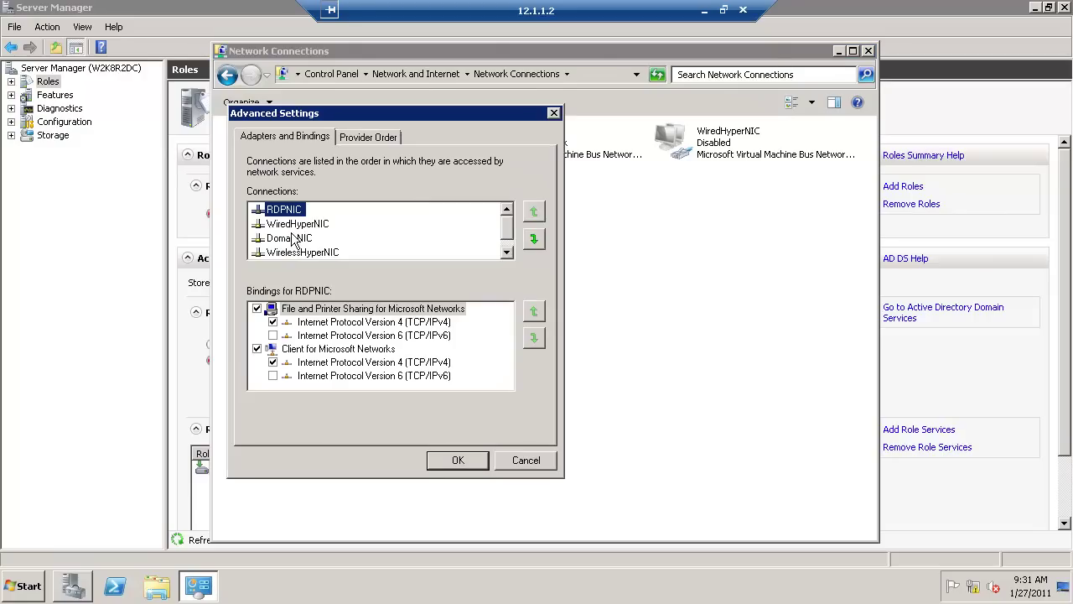
click(293, 240)
click(535, 215)
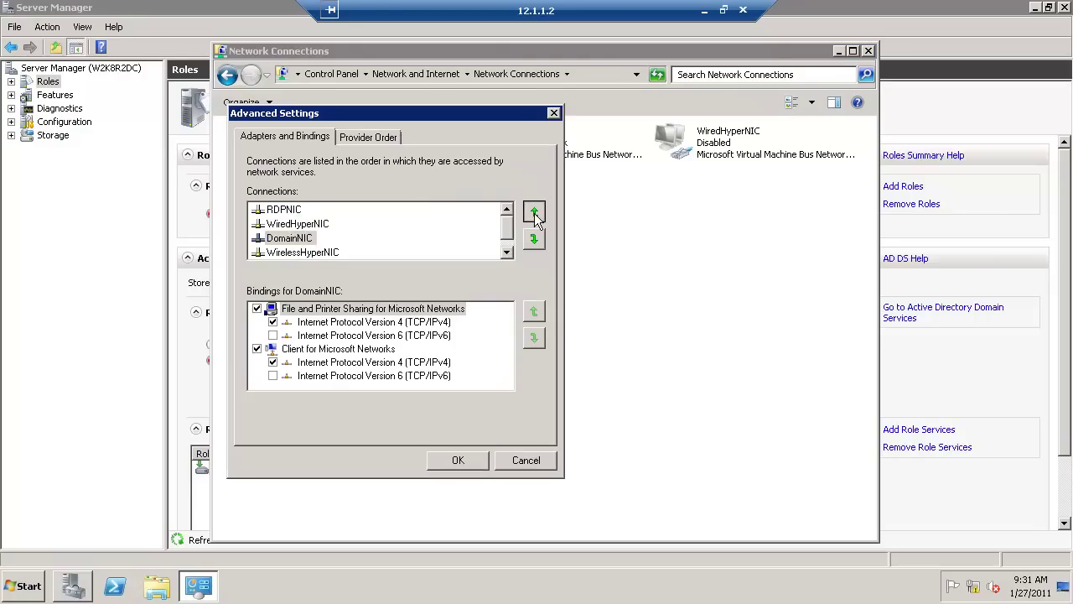
click(535, 215)
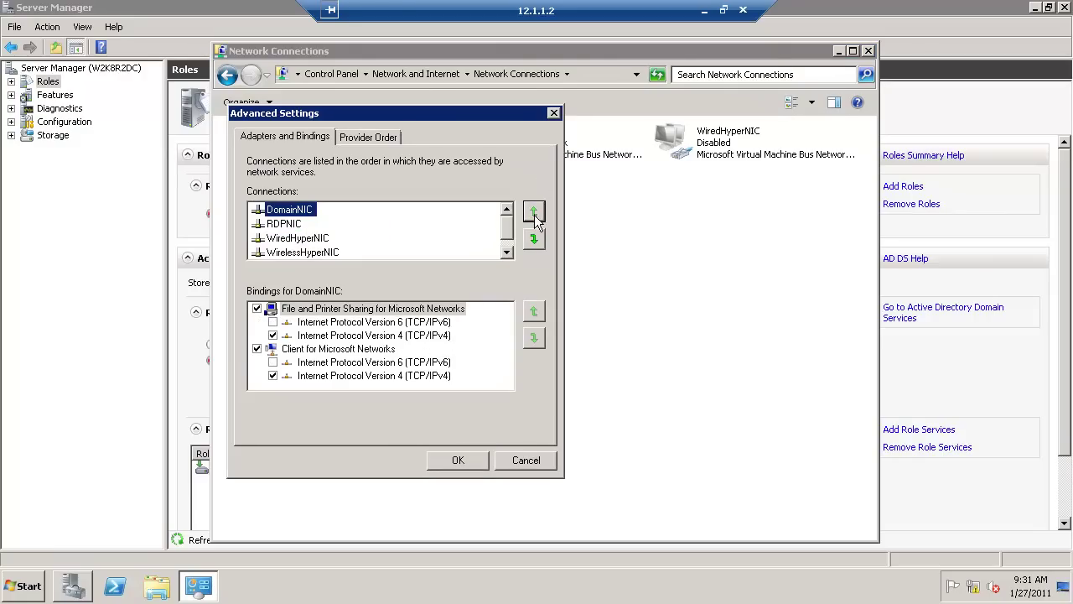
click(458, 461)
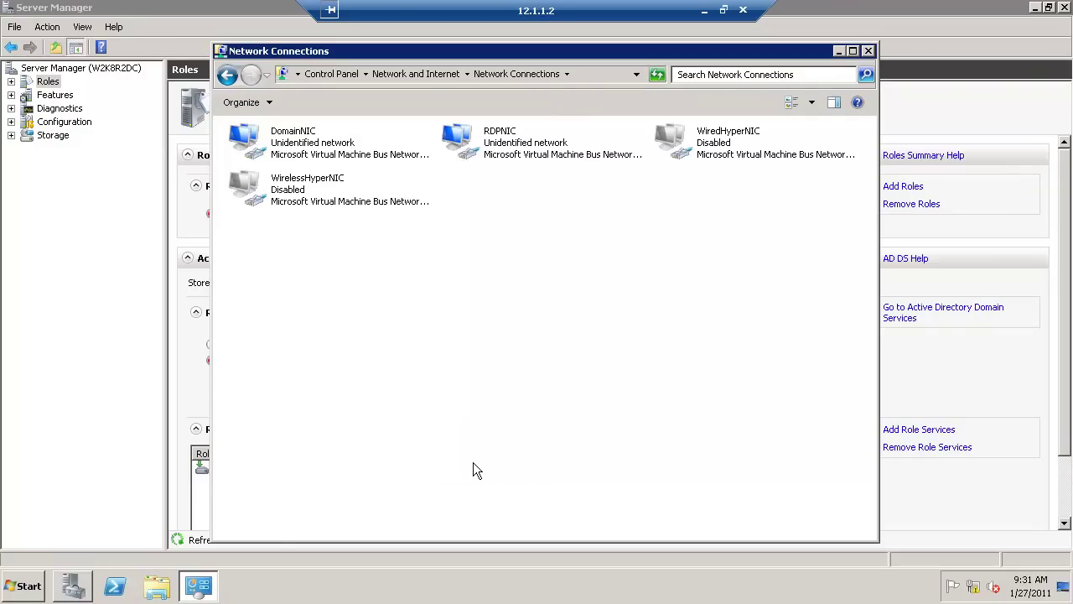
- Close Network Connections and the Add Roles Wizard, then run dcpromo.exe from Run
click(868, 50)
click(735, 500)
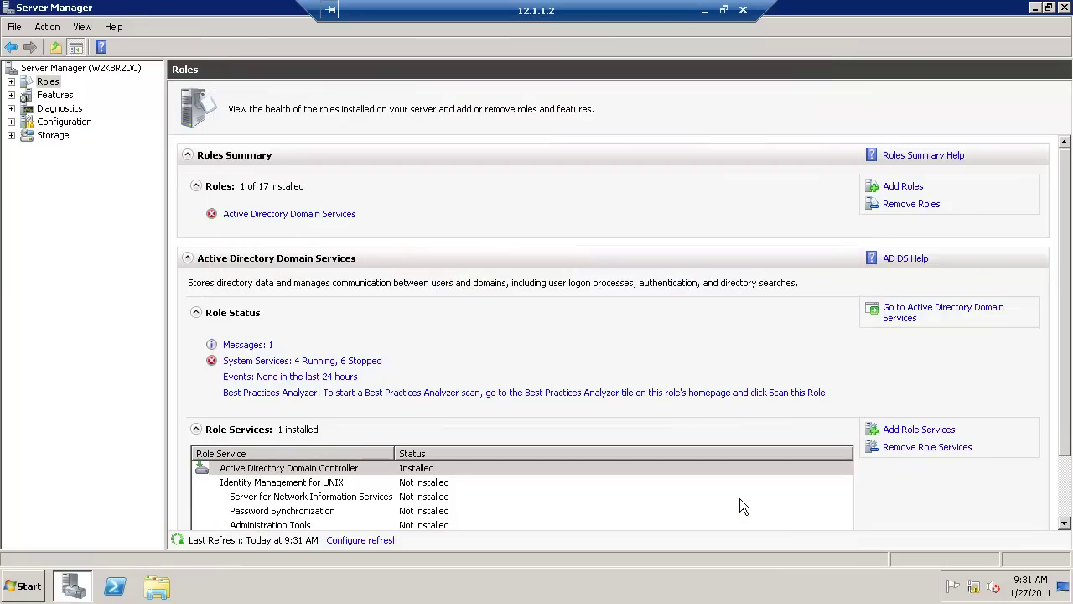
click(30, 588)
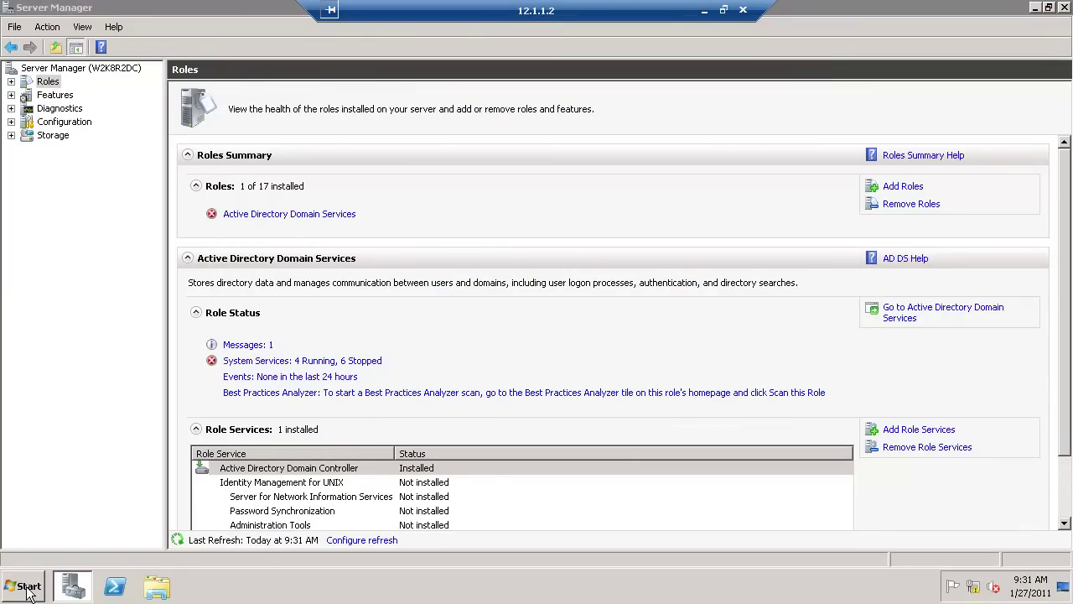
click(259, 490)
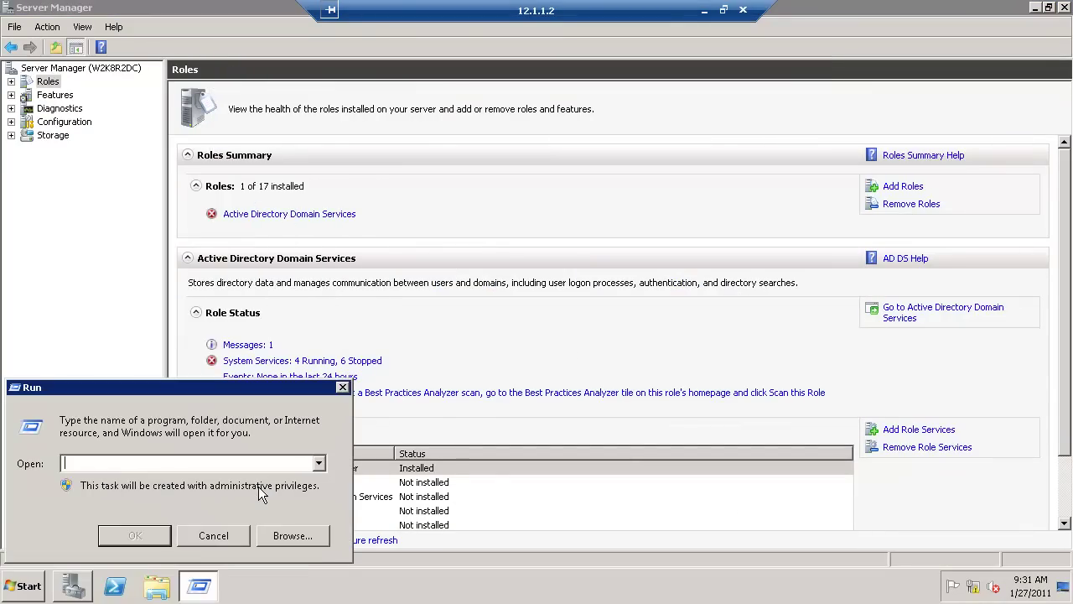
text(dcpromo.exe)
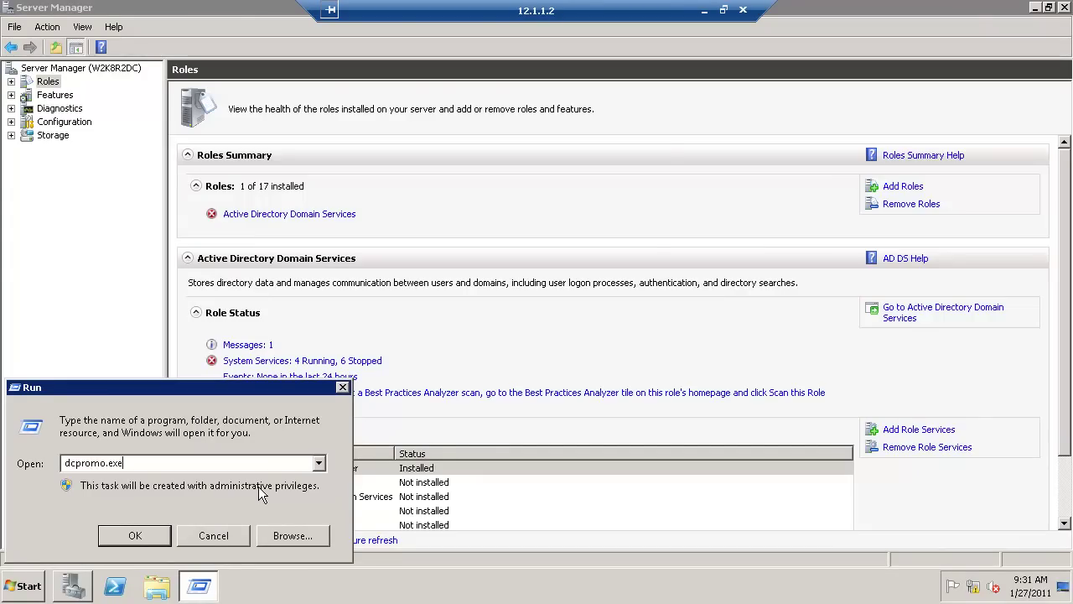
key(Return)
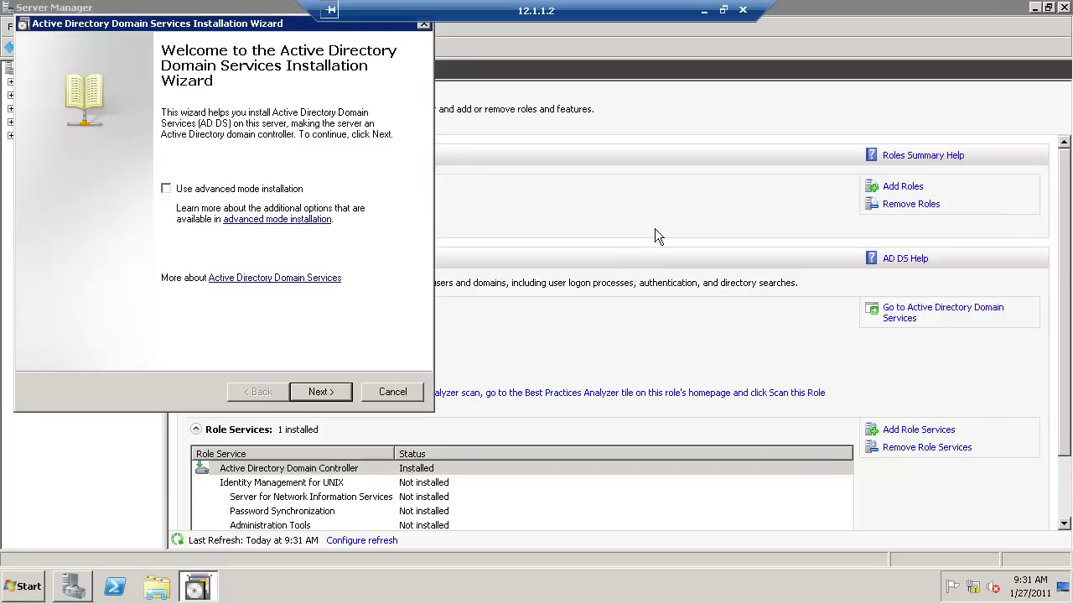
- Enable automatic DNS Server installation and create the new forest root domain doc.com
click(325, 398)
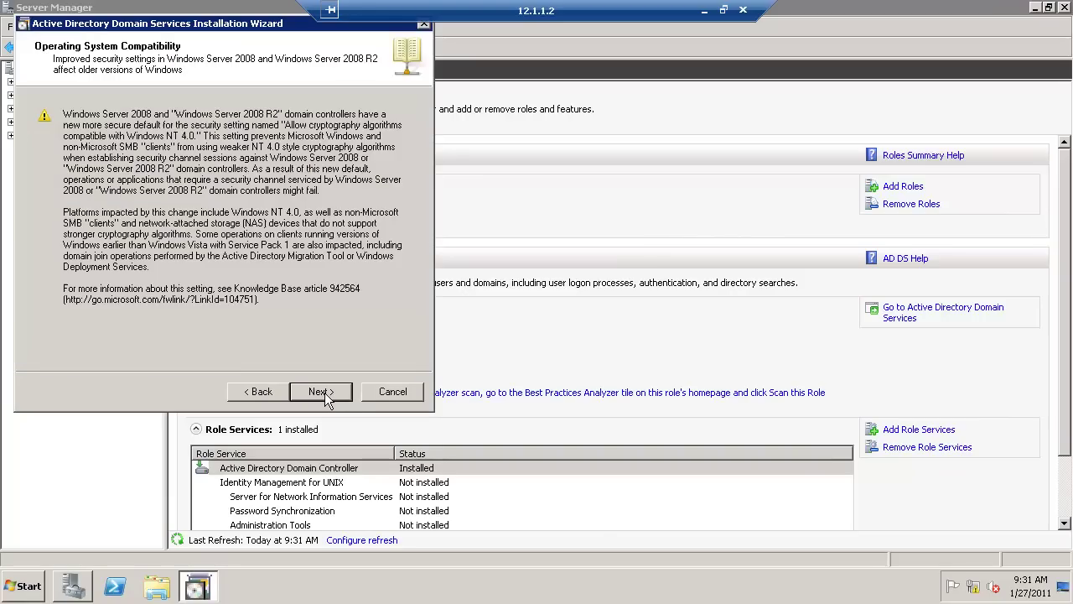
click(326, 398)
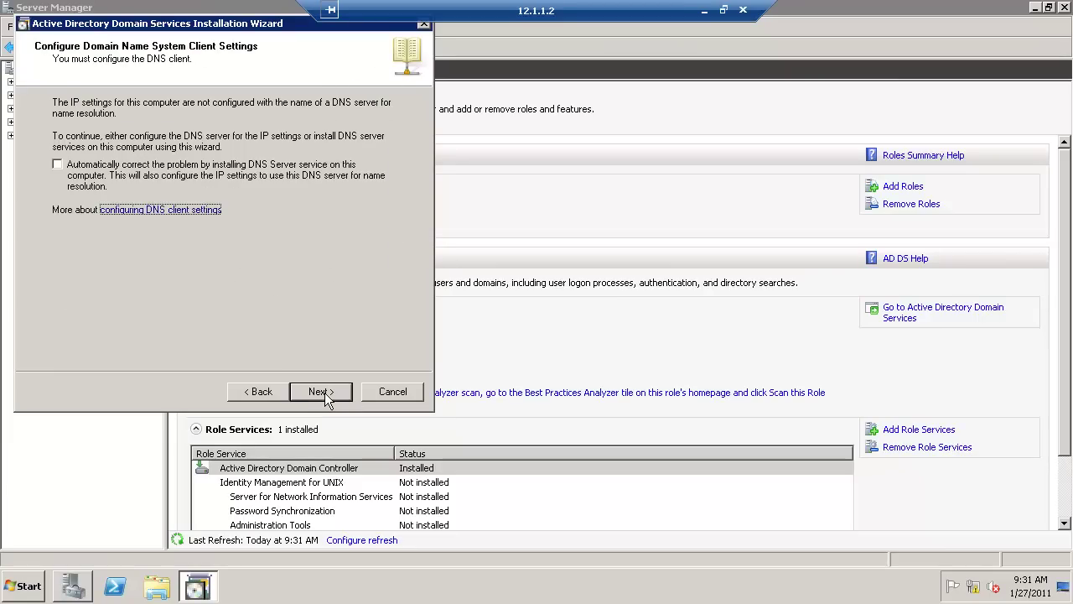
click(57, 165)
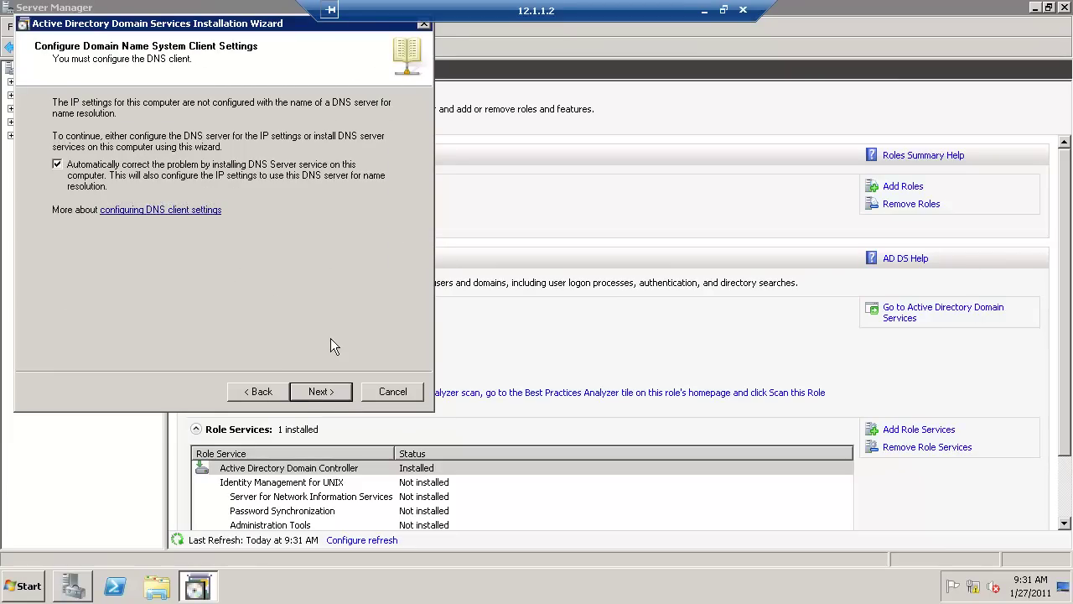
click(320, 391)
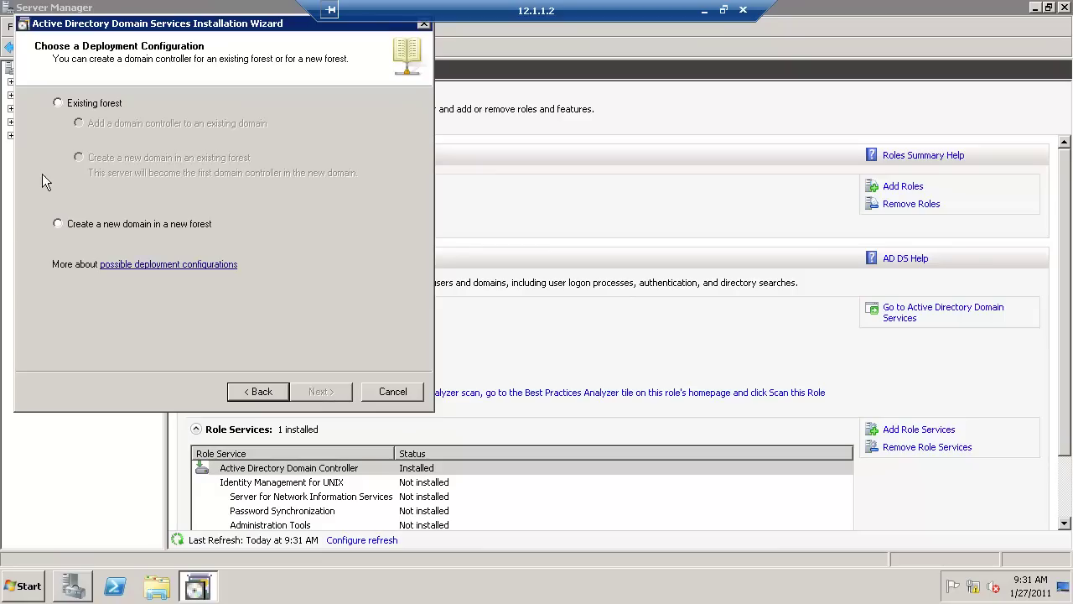
click(58, 224)
click(322, 391)
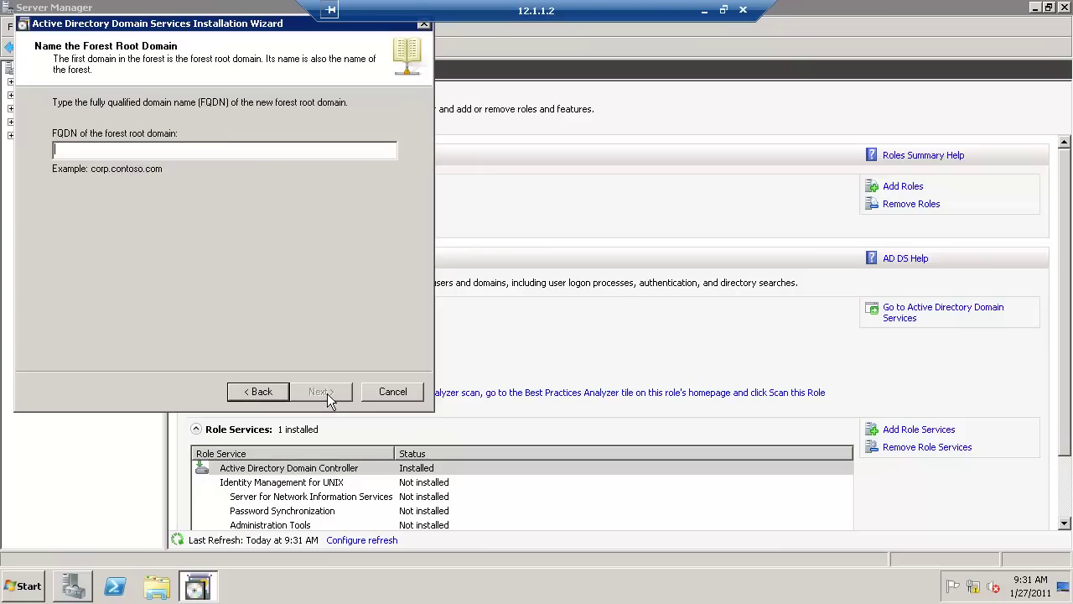
text(doc.com)
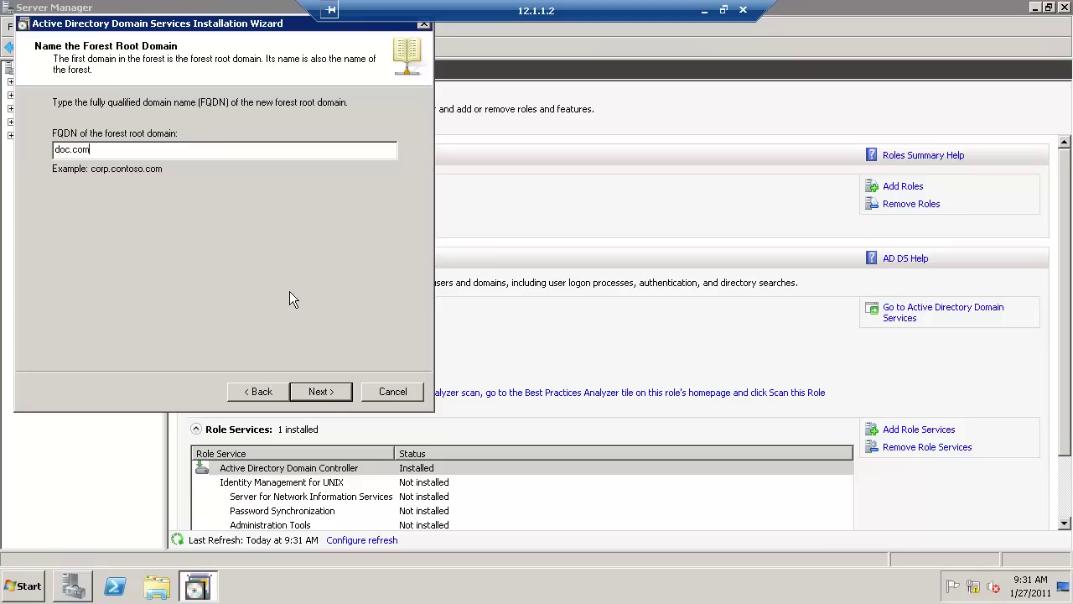
click(323, 387)
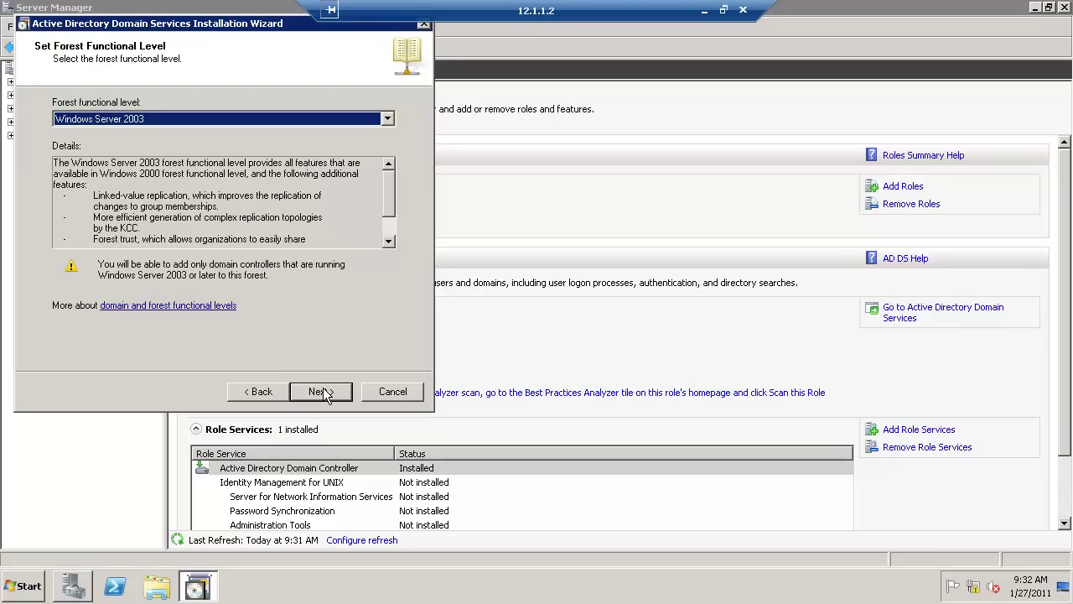
- Keep Windows Server 2003 functional levels and default folders, set the restore-mode password, and install
click(320, 391)
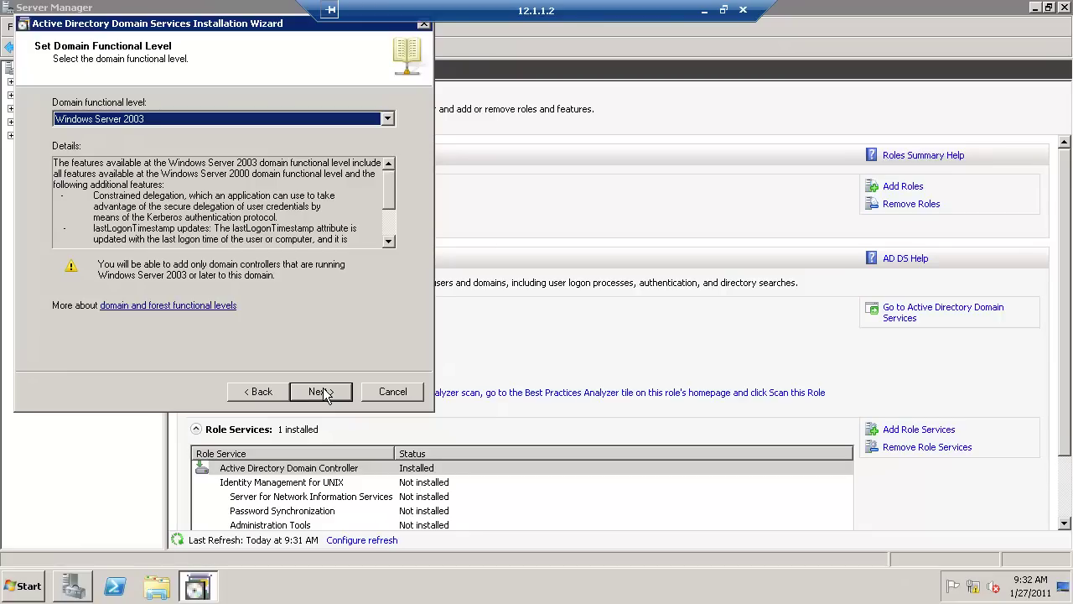
click(320, 392)
click(322, 391)
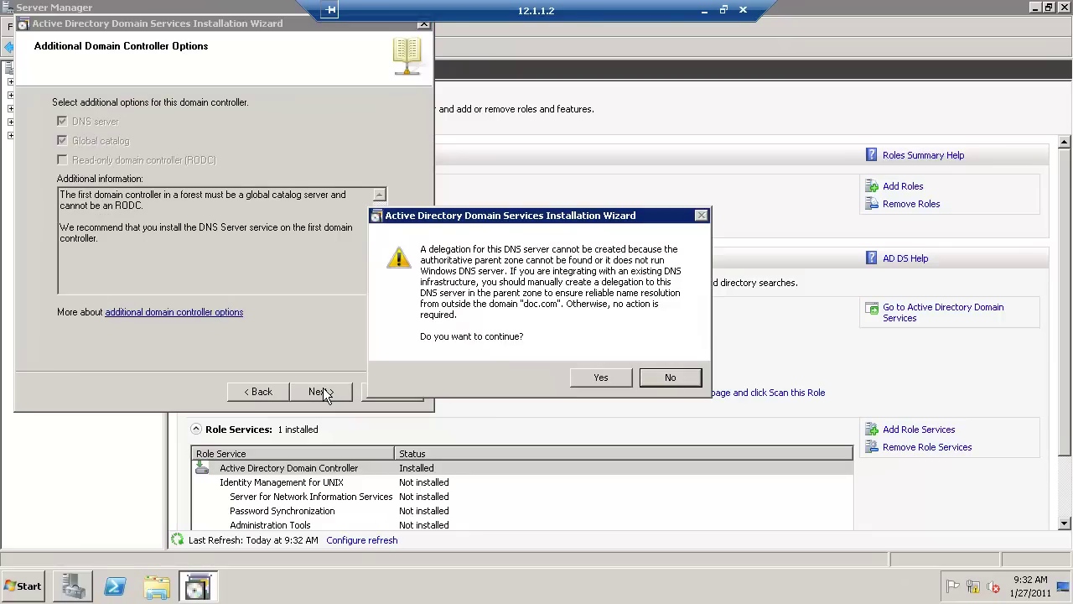
click(600, 379)
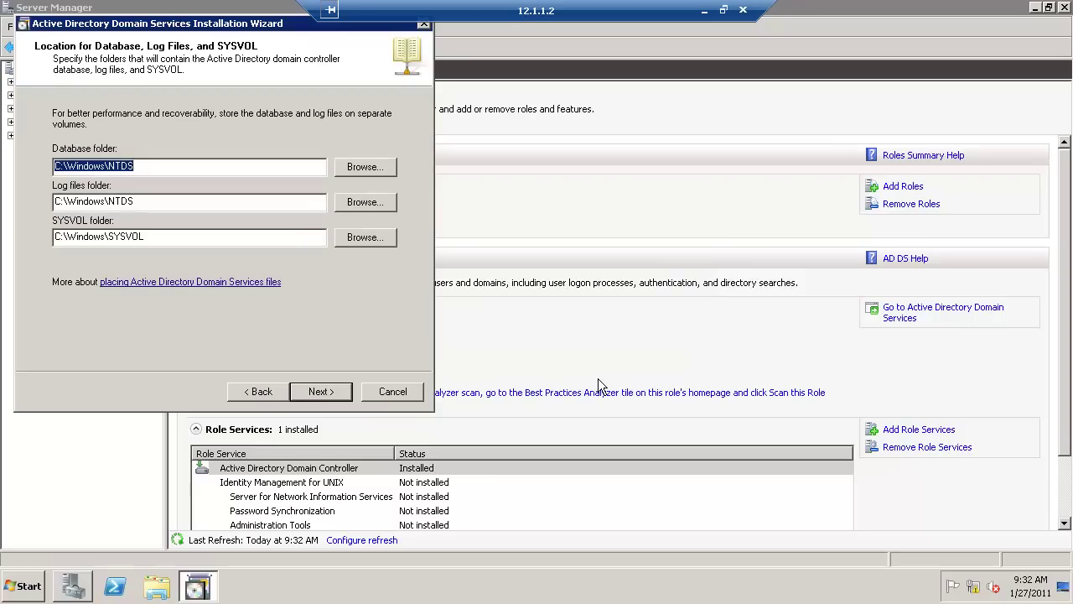
click(332, 393)
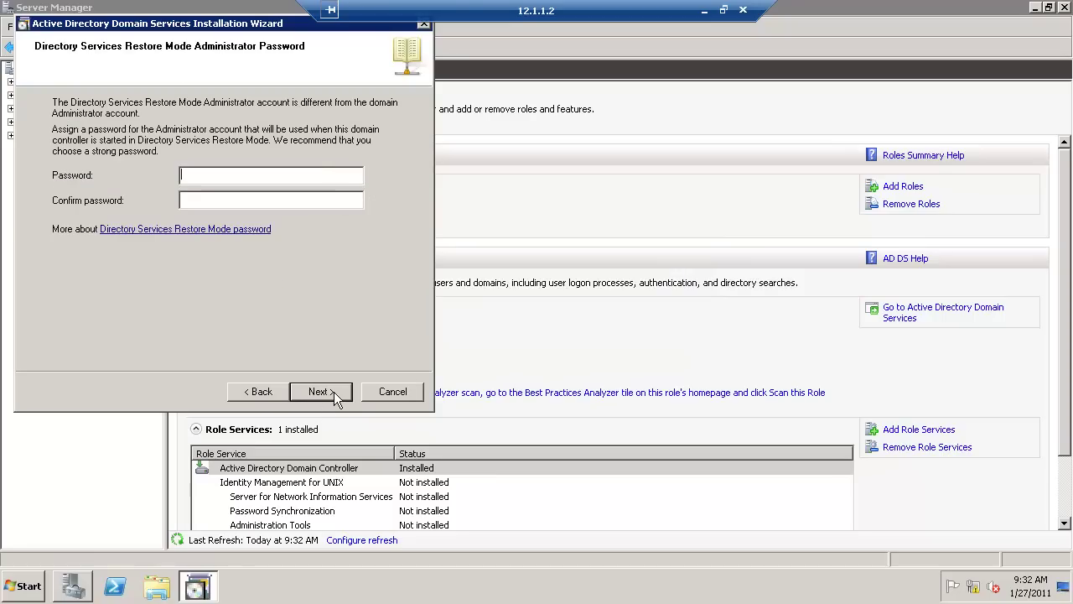
text(**********)
click(325, 394)
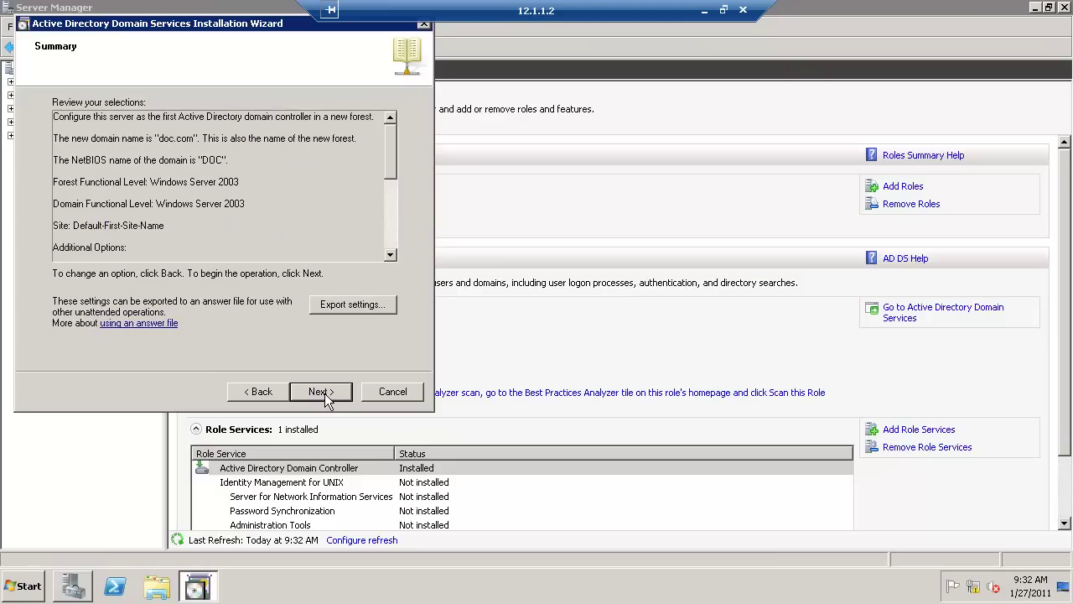
click(325, 393)
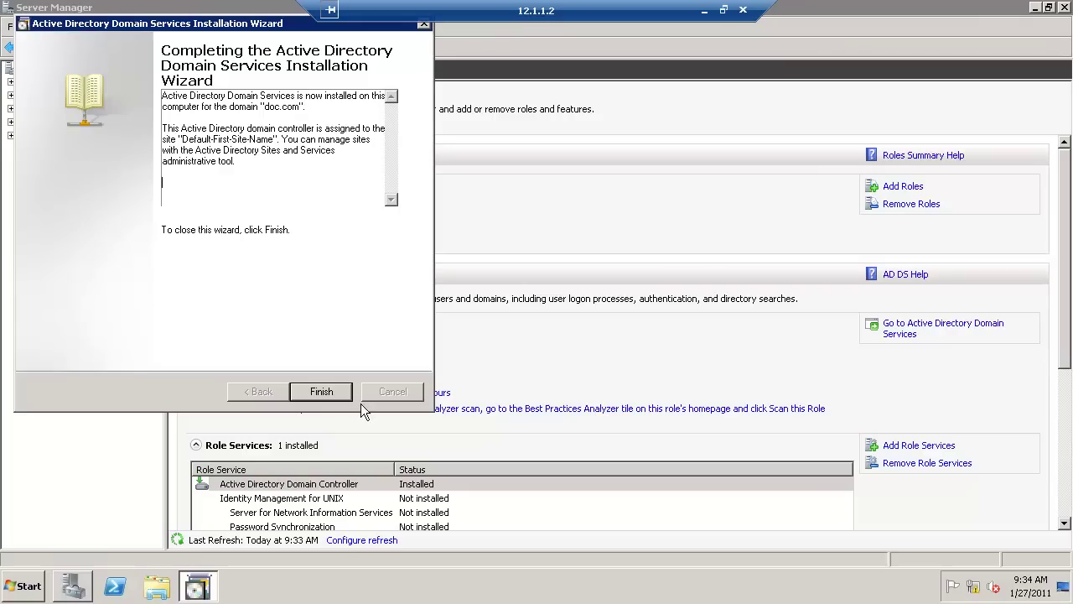
- Restart the server, then right-click W2K8R2DC under Roles > DNS Server > DNS
click(337, 399)
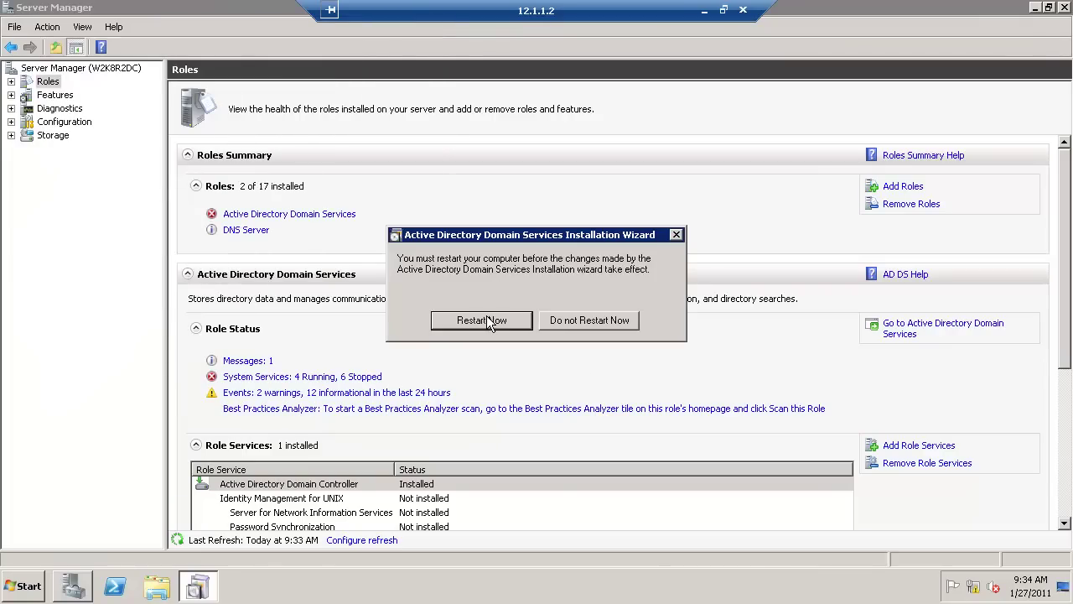
click(491, 323)
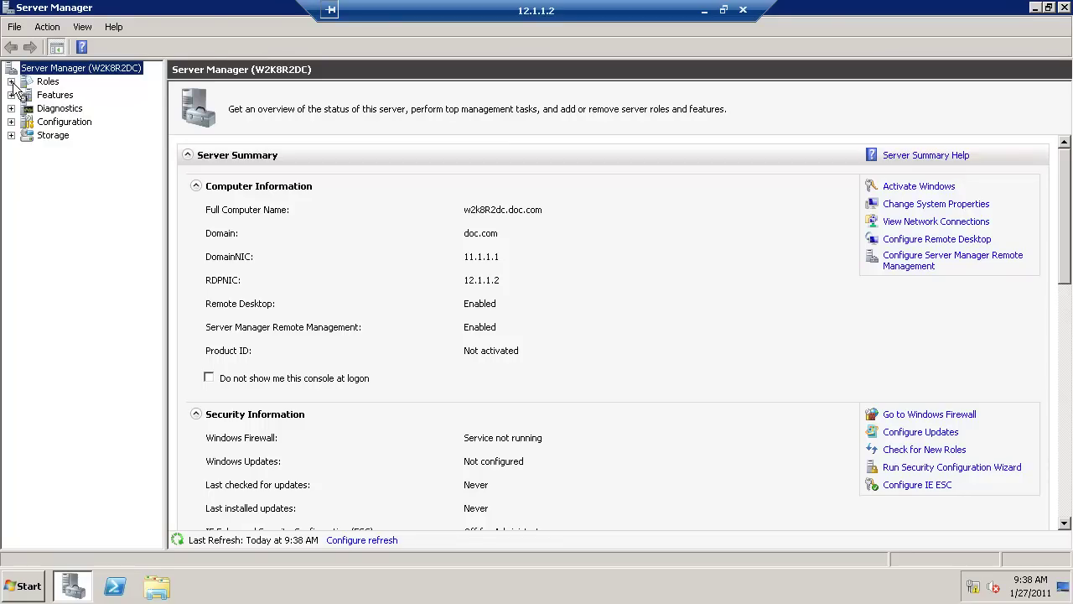
click(11, 82)
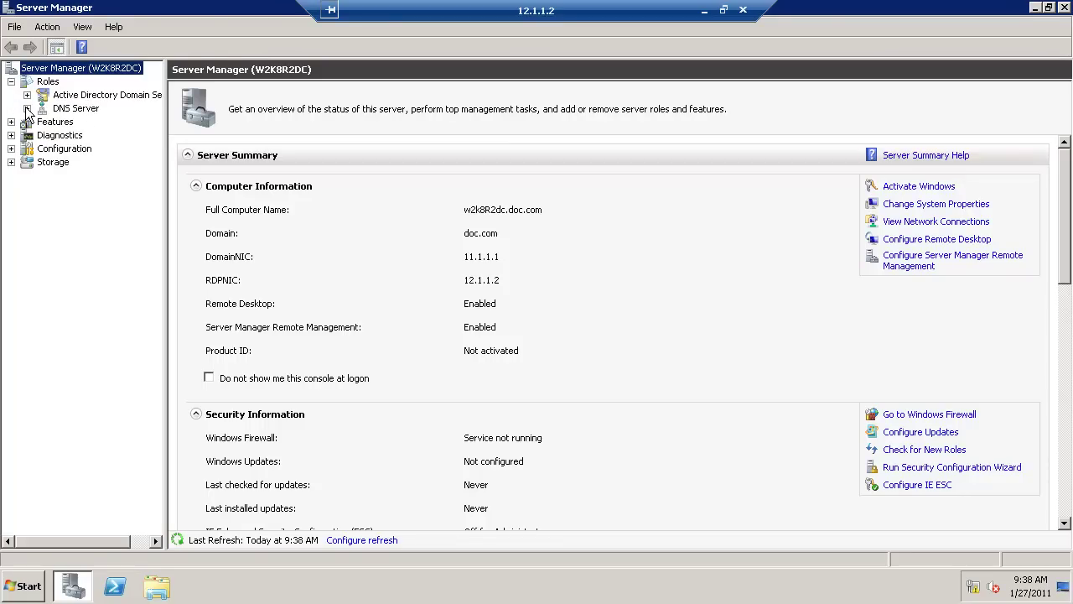
click(27, 109)
click(43, 121)
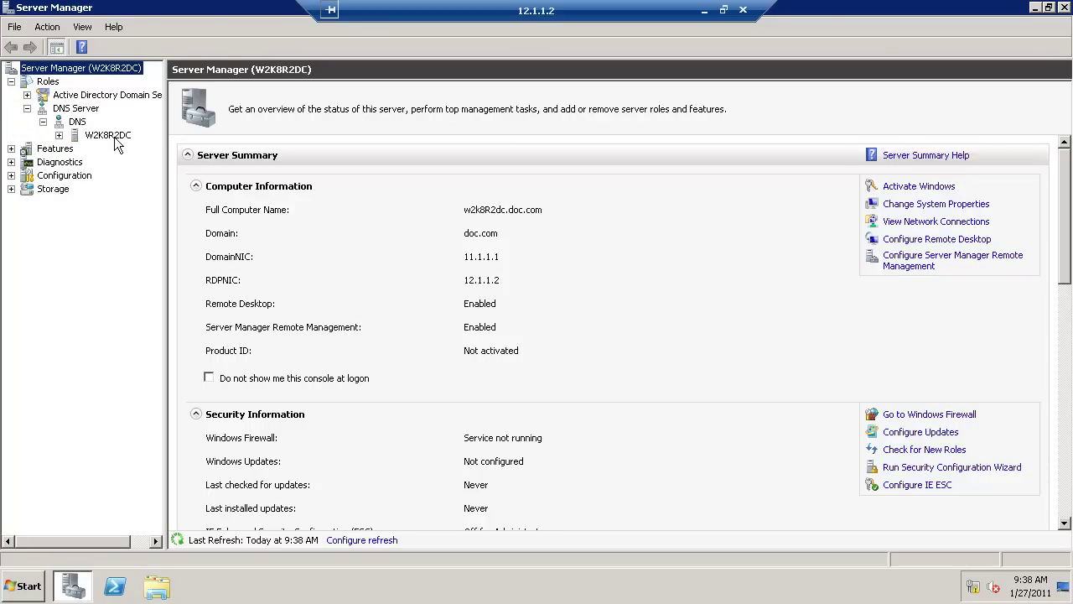
click(114, 137)
right_click(114, 136)
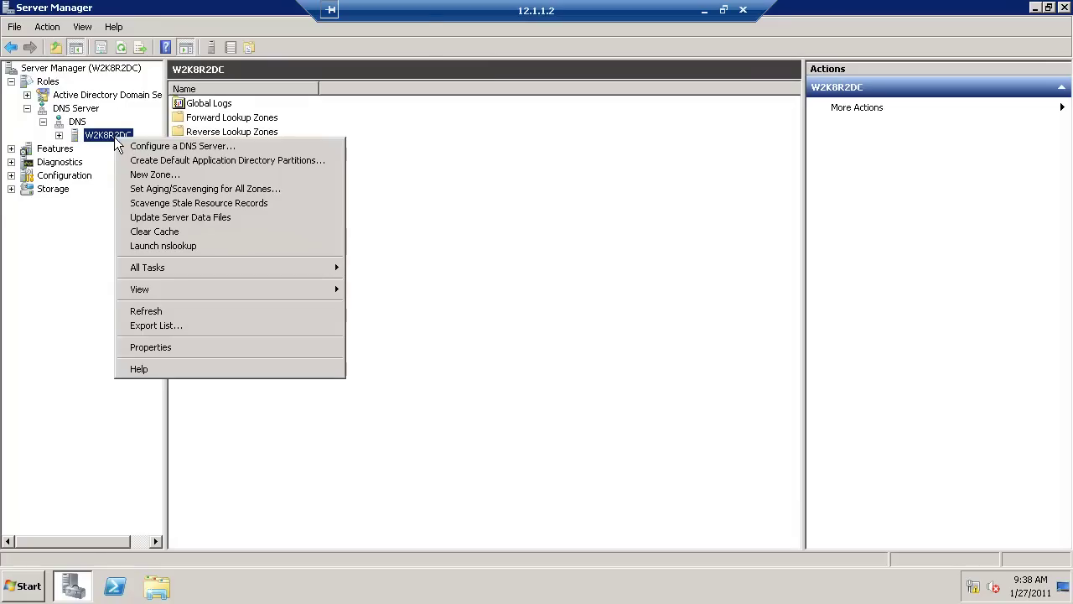
- Choose forward and reverse lookup zones and name the forest-replicated forward zone doc.com
click(169, 148)
click(326, 315)
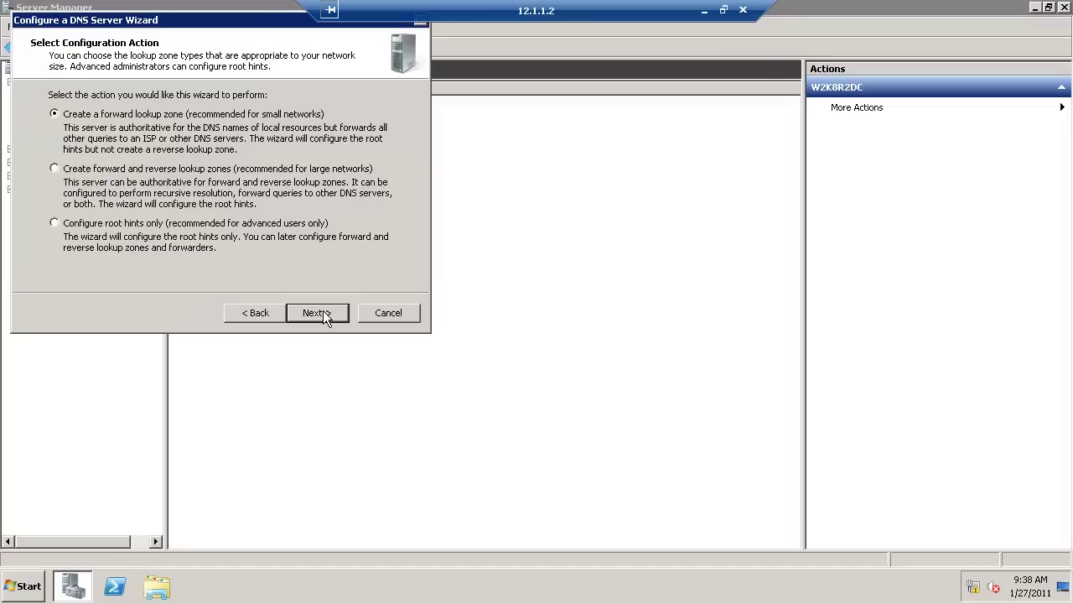
click(74, 176)
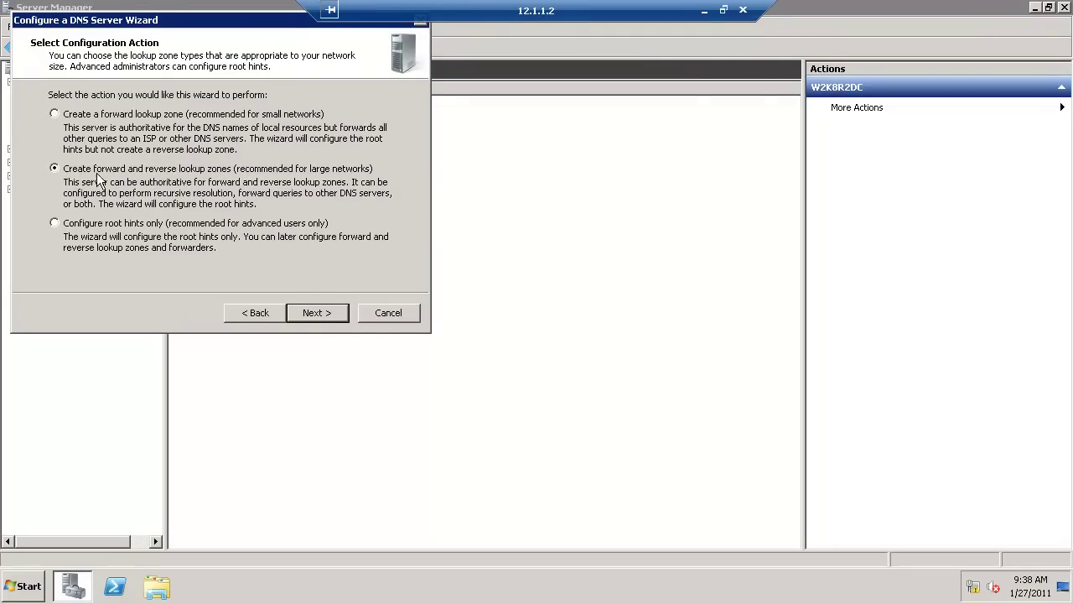
click(331, 316)
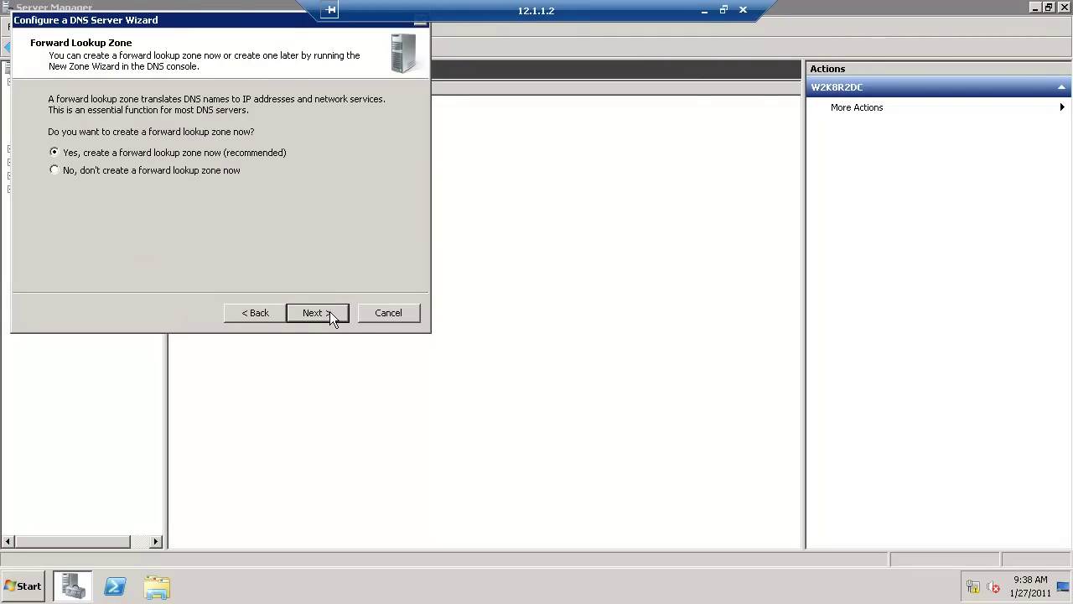
click(329, 311)
click(329, 311)
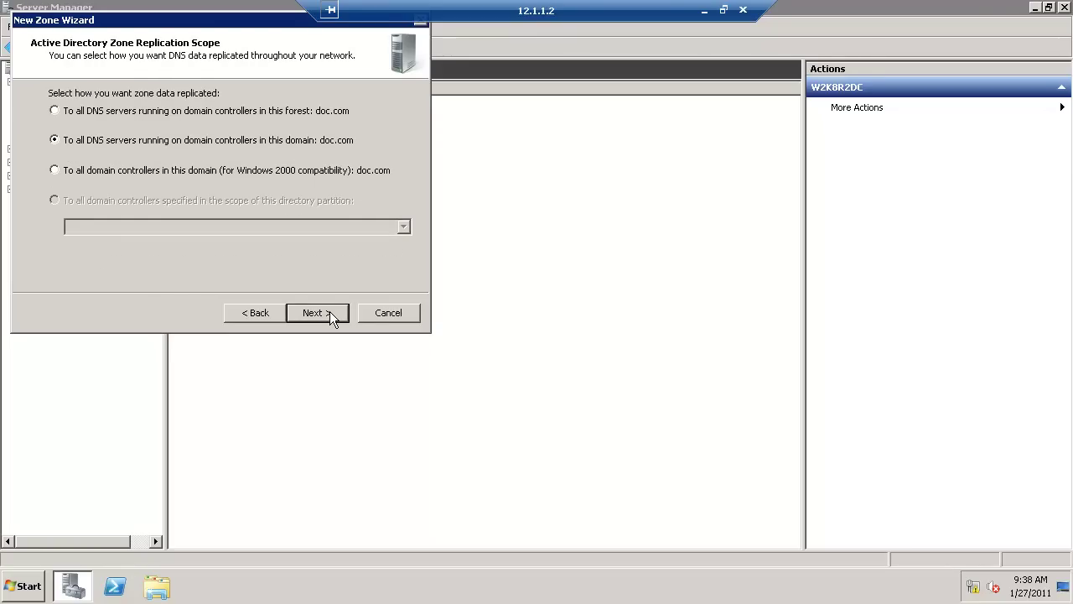
click(76, 112)
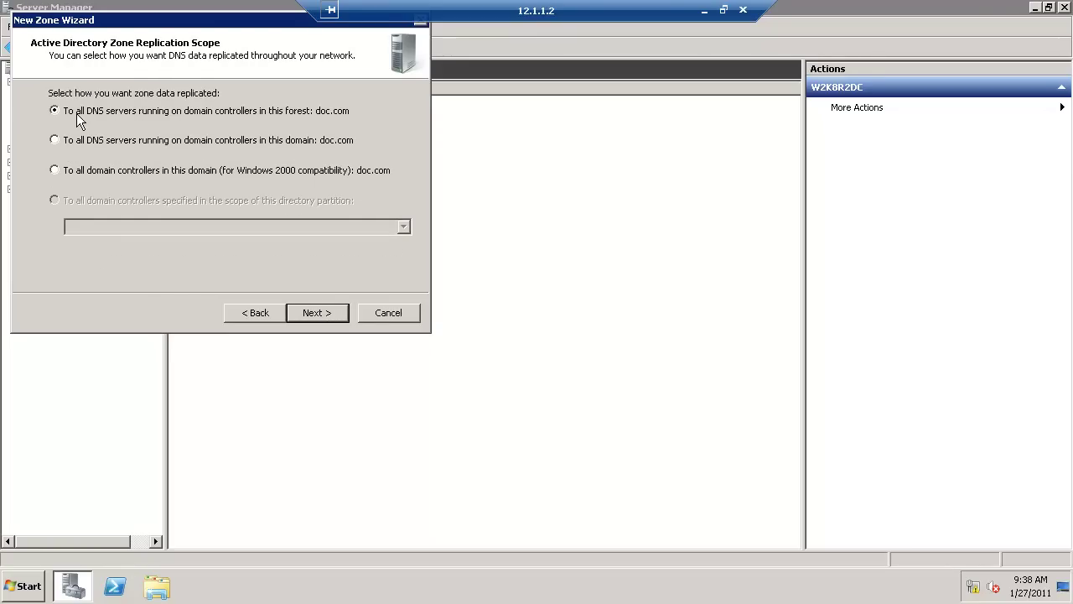
click(333, 311)
text(d)
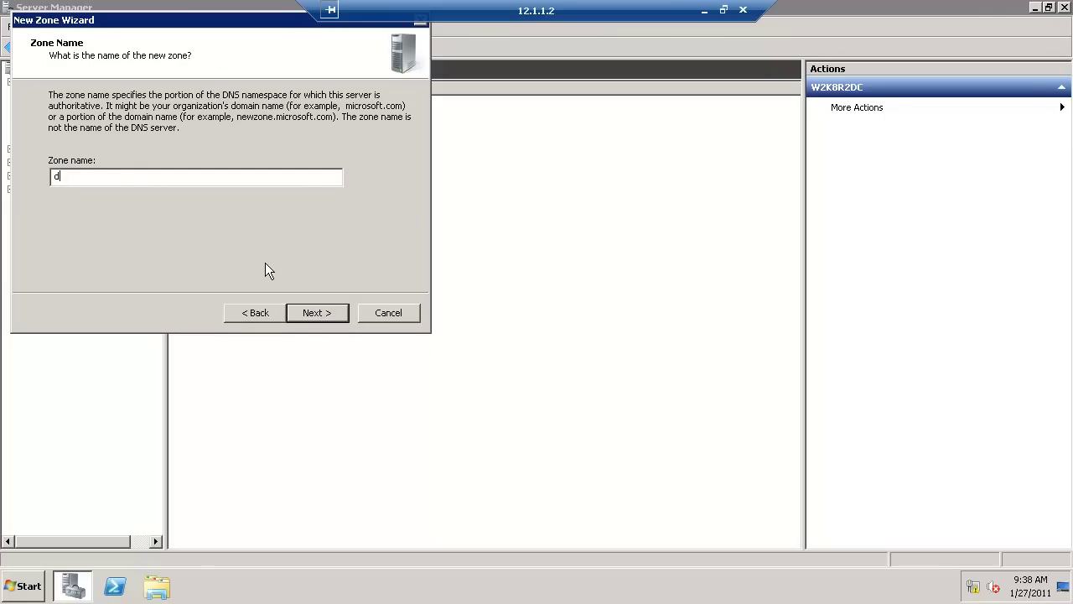
text(oc.com)
- Create a forest-replicated IPv4 reverse lookup zone from network ID 11.1.1 (1.1.11.in-addr.arpa)
click(333, 313)
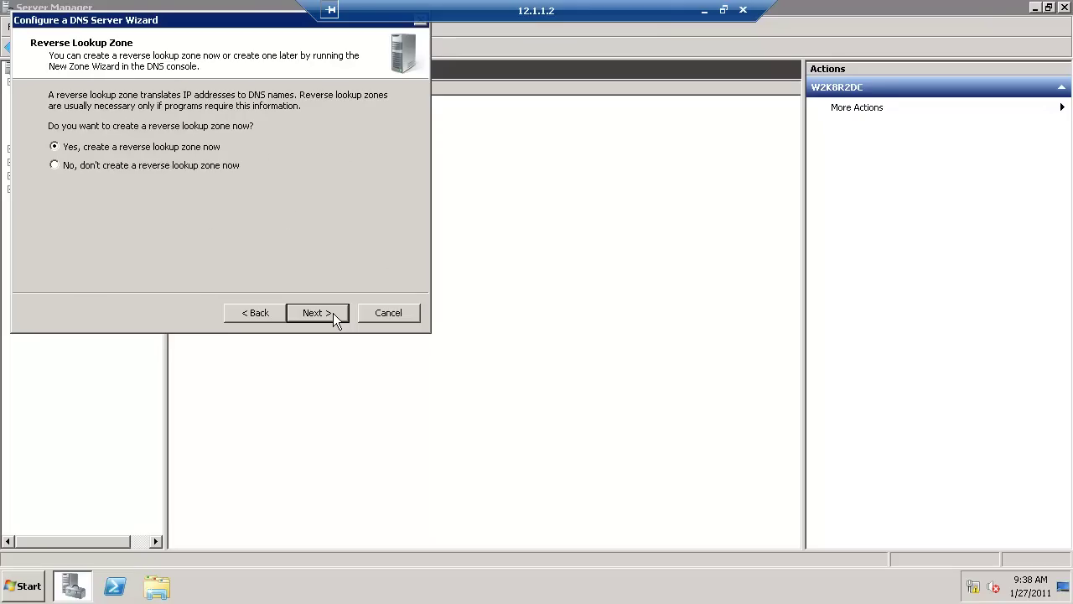
click(333, 313)
click(333, 313)
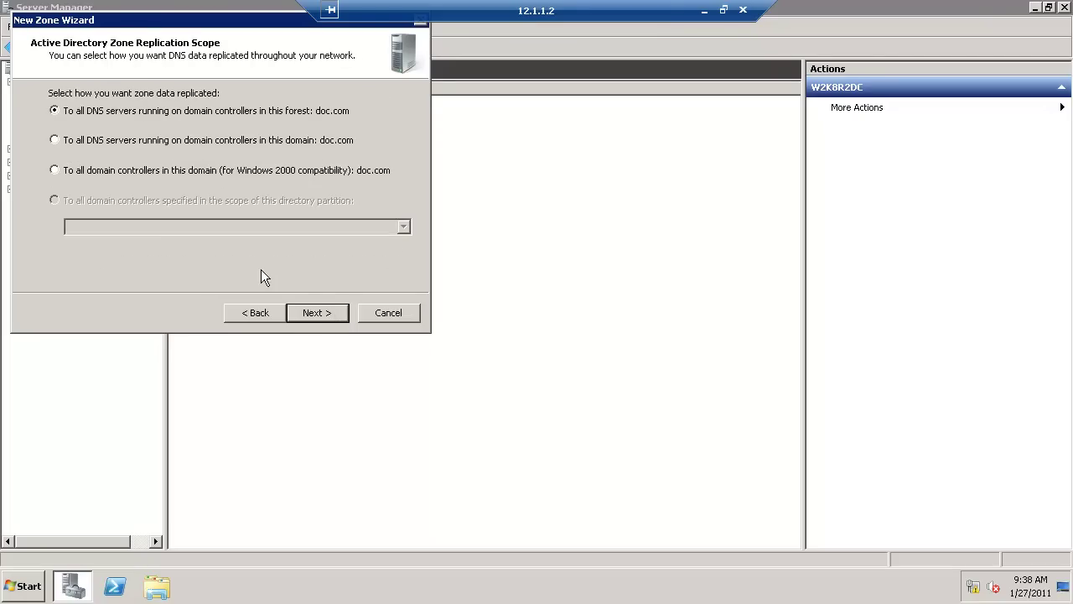
click(323, 314)
click(324, 314)
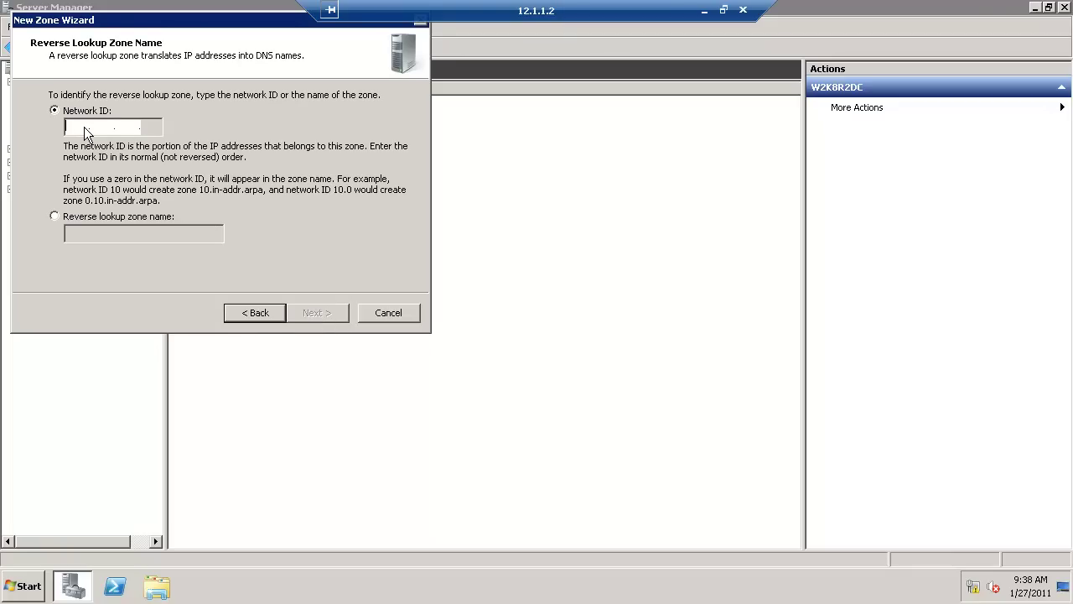
text(11.)
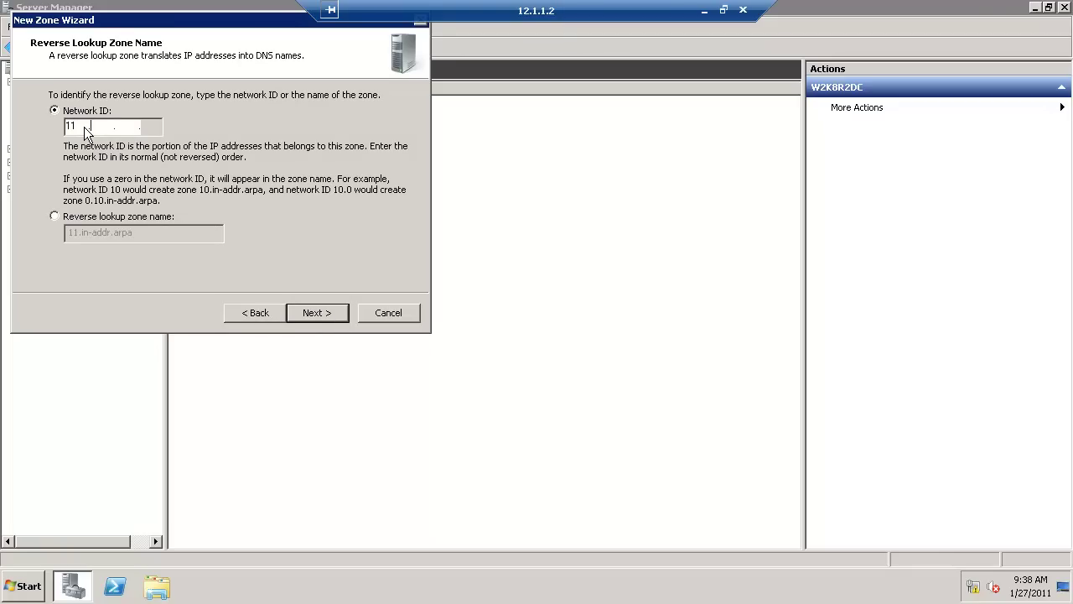
text(1.1)
click(327, 311)
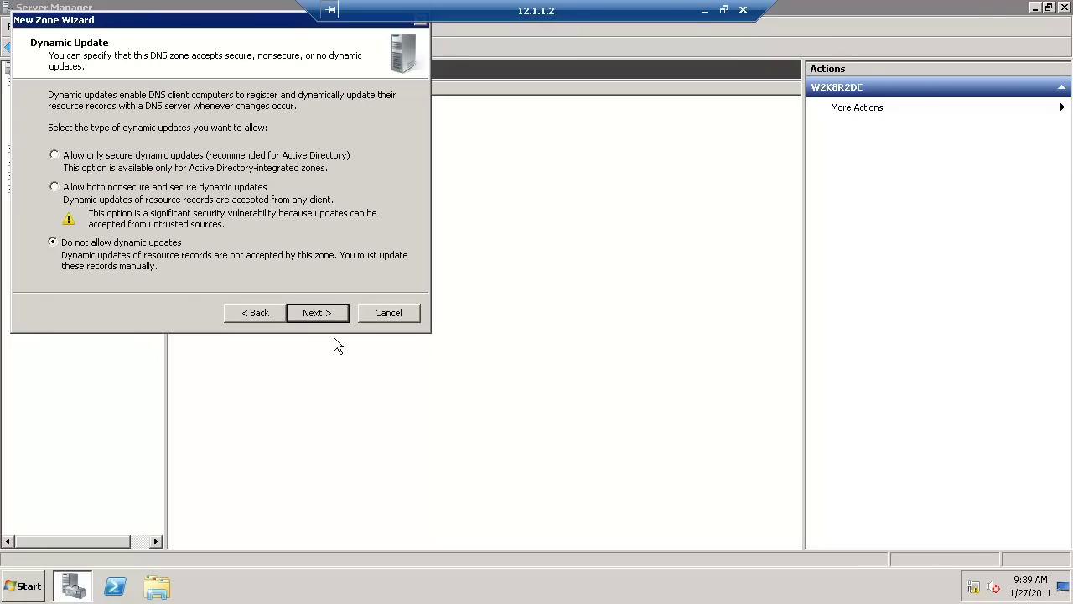
- Allow only secure dynamic updates and add 11.1.1.1 as a DNS forwarder
click(56, 156)
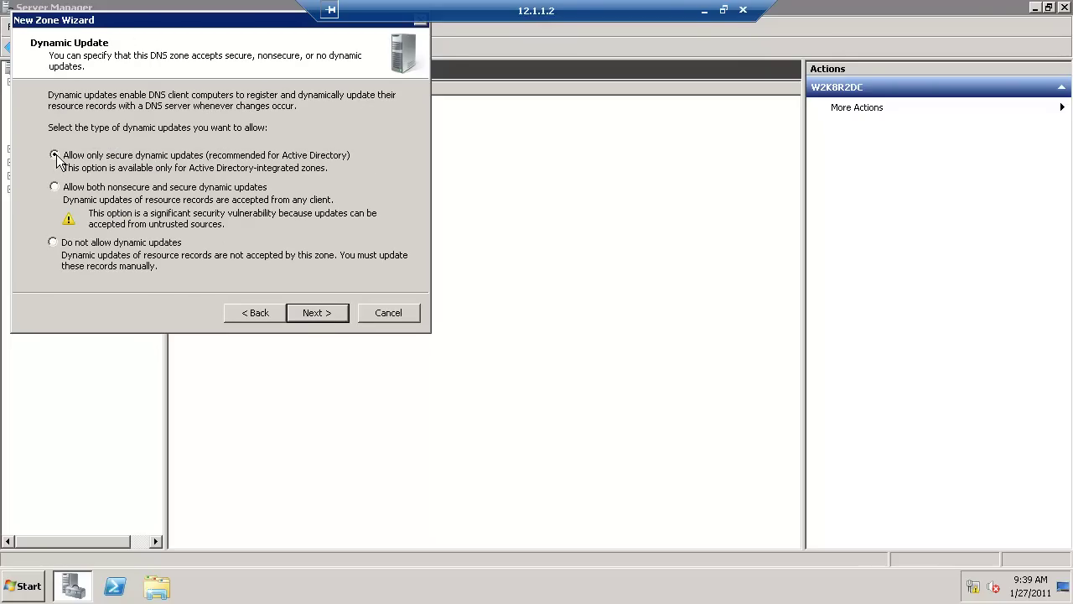
click(328, 315)
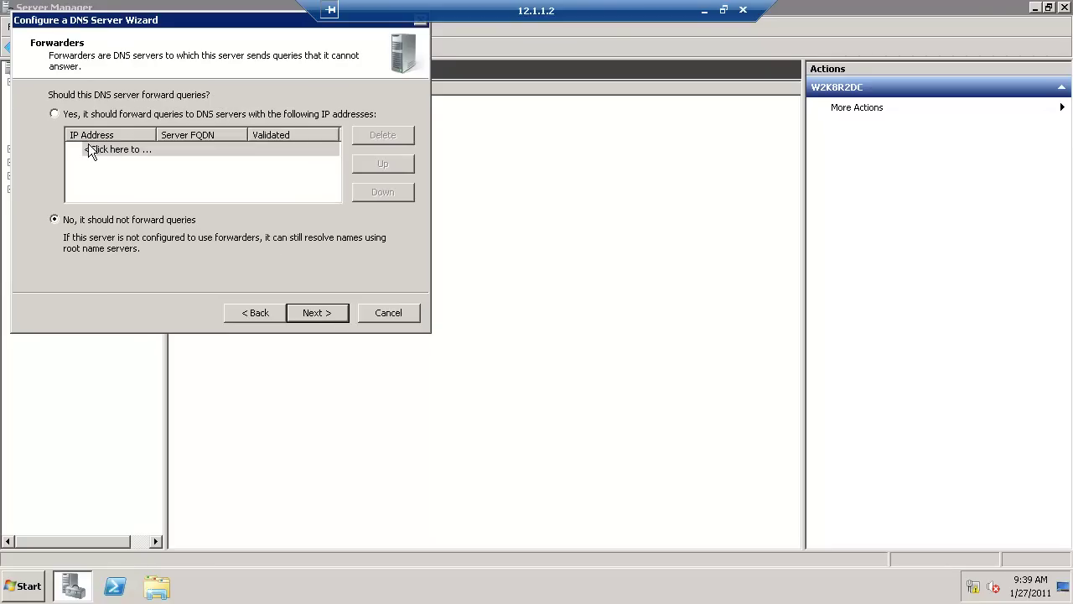
click(54, 114)
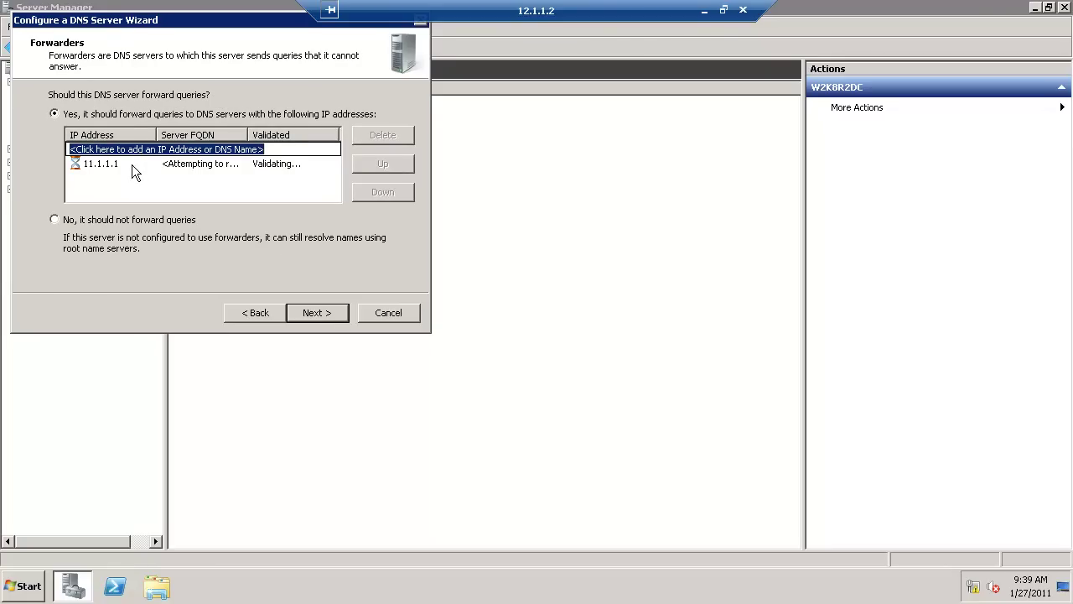
click(132, 164)
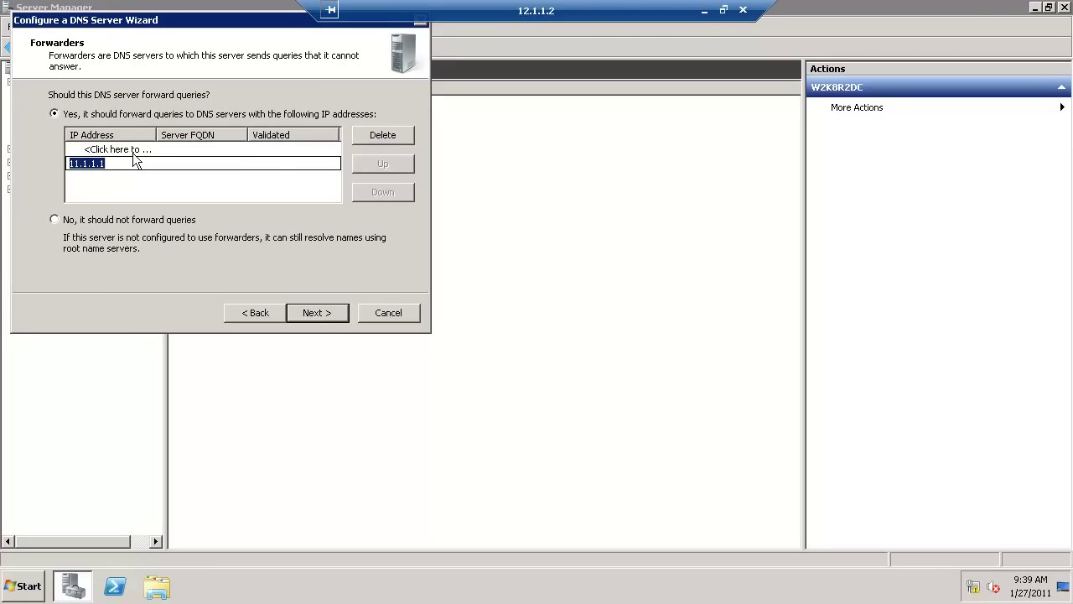
click(132, 154)
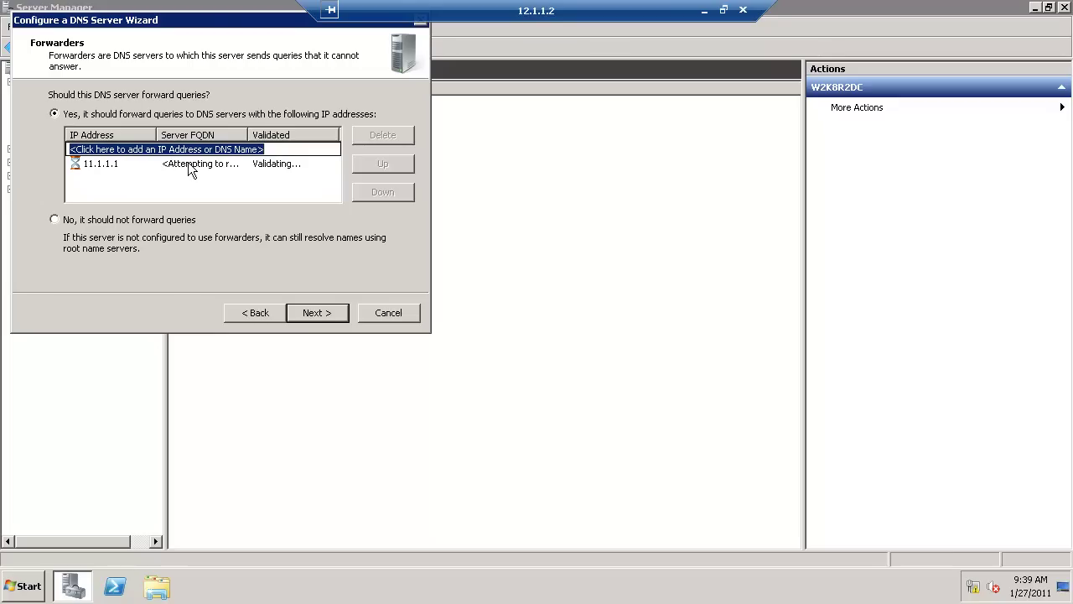
click(158, 156)
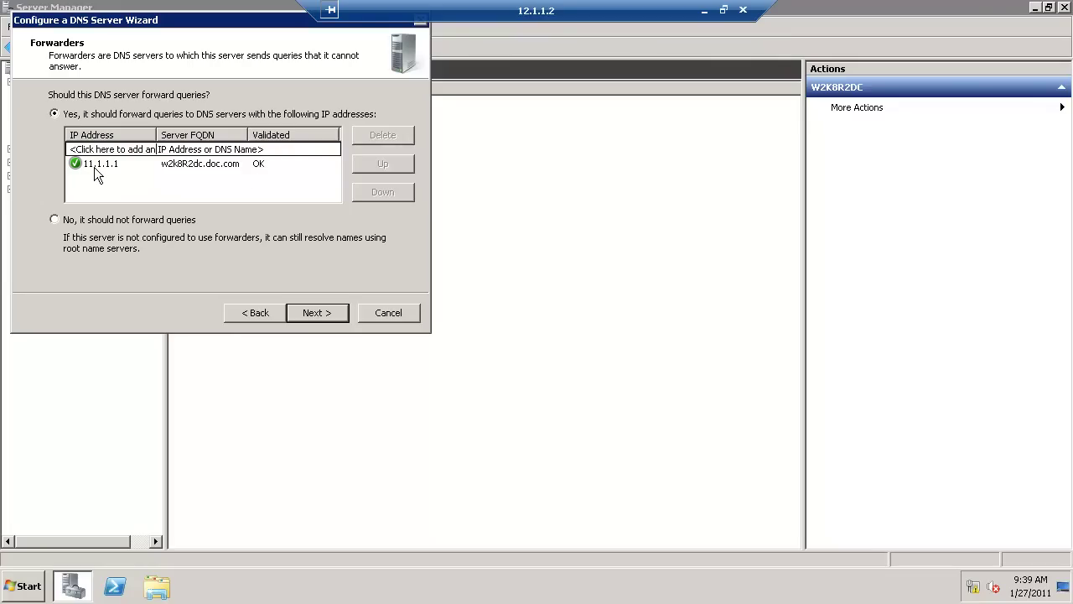
- Complete the DNS server configuration and dismiss the root hints error
click(330, 313)
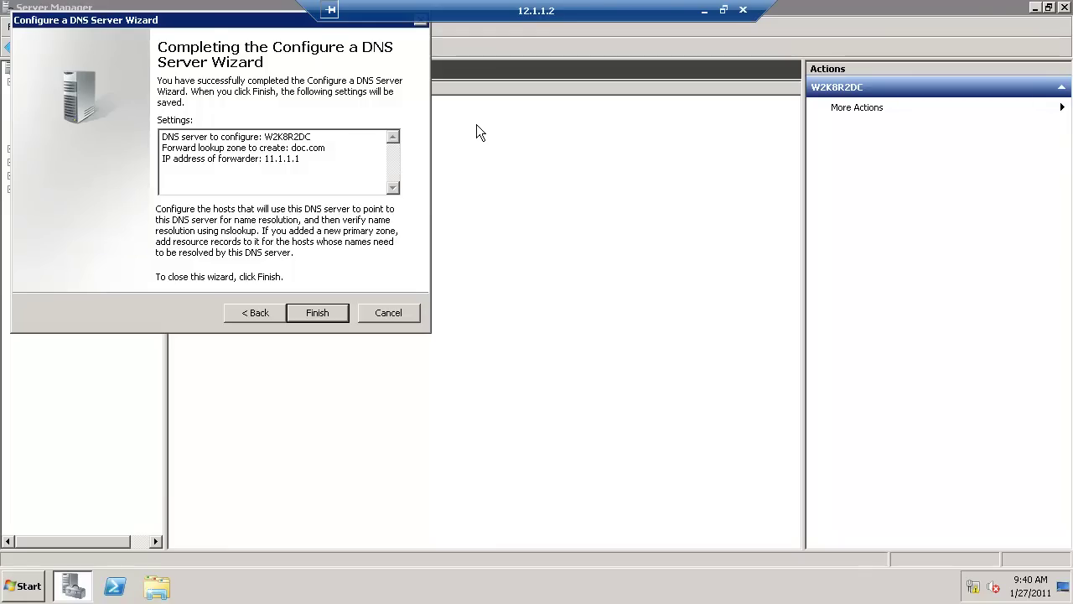
click(317, 312)
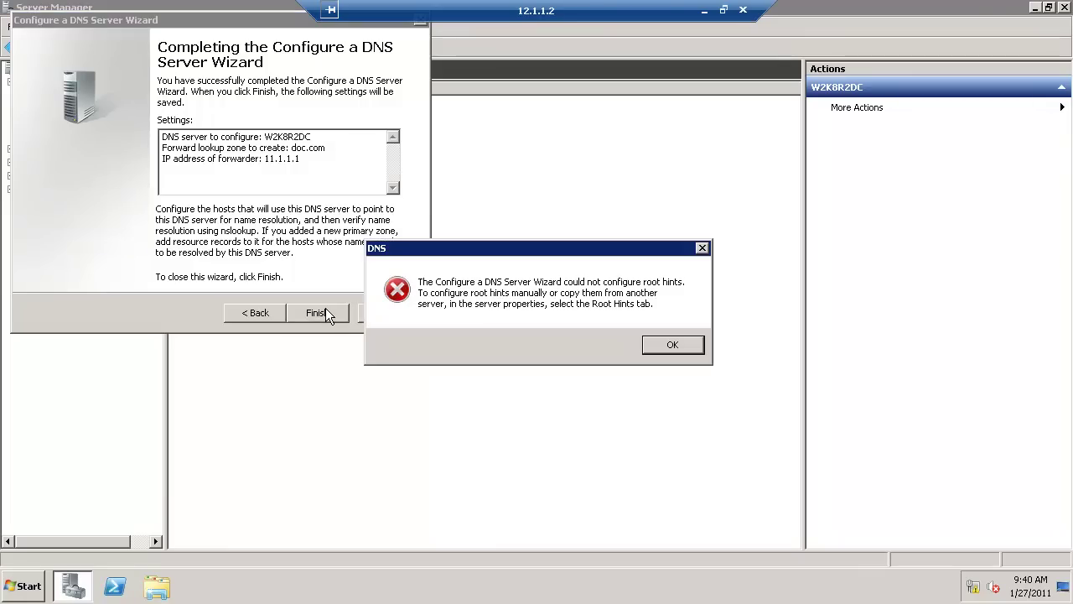
click(678, 345)
- Under W2K8R2DC's Forward Lookup Zones, select doc.com (16 records) and bring up its context menu
click(677, 344)
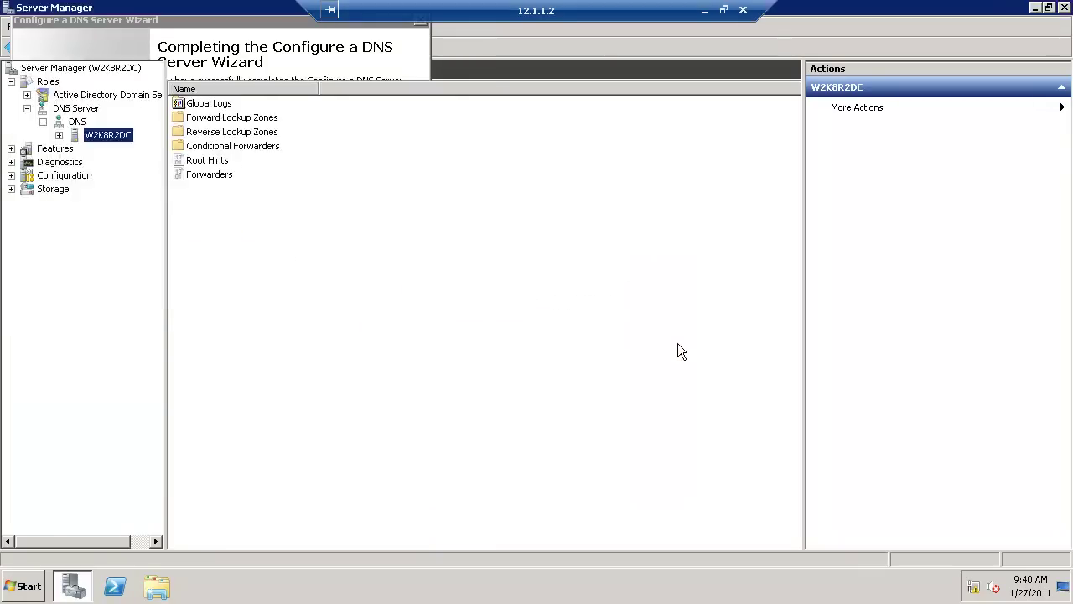
click(59, 135)
click(77, 175)
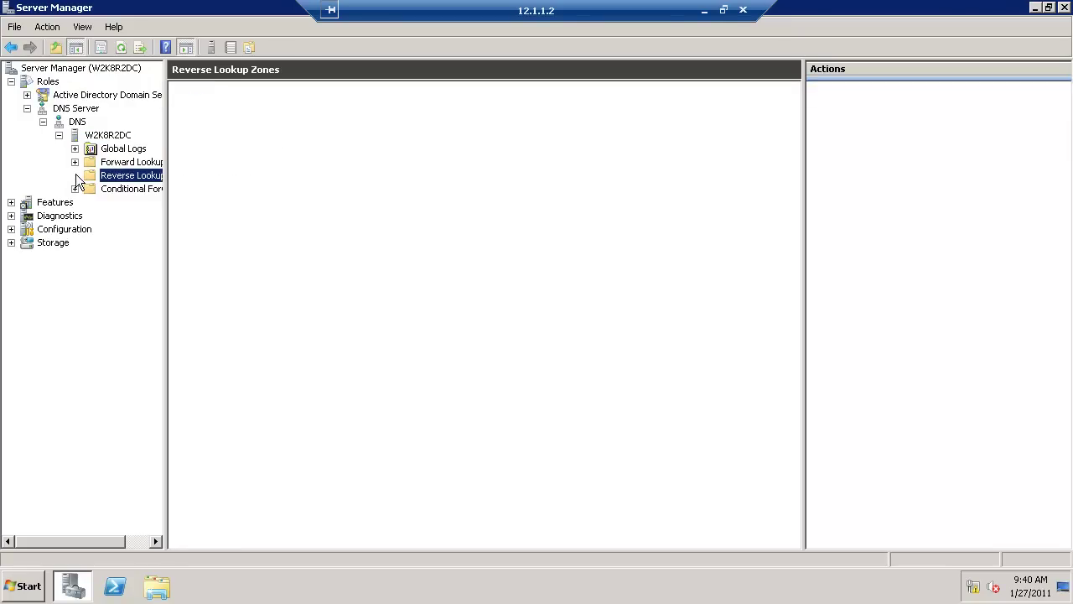
click(75, 162)
click(135, 189)
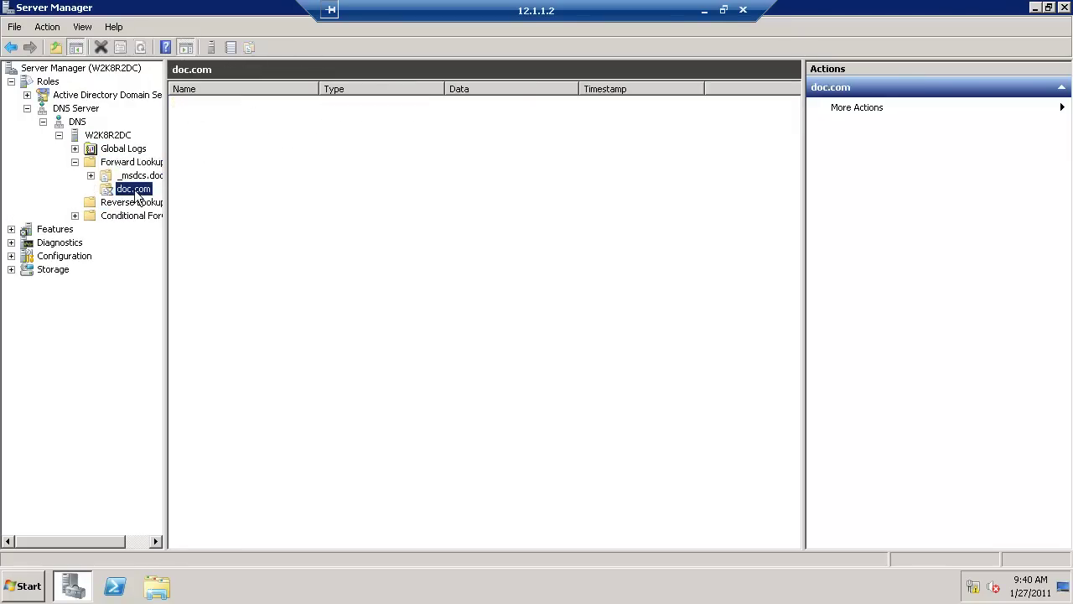
right_click(137, 195)
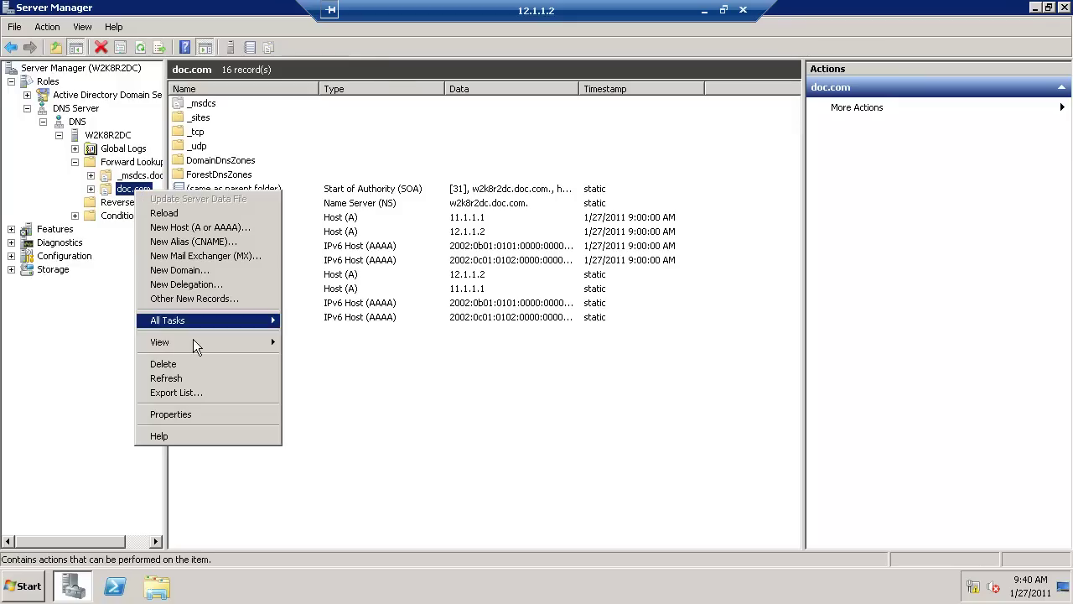
- Delete the IPv6 addresses from name server w2k8r2dc.doc.com, leaving 12.1.1.2 and 11.1.1.1
click(199, 414)
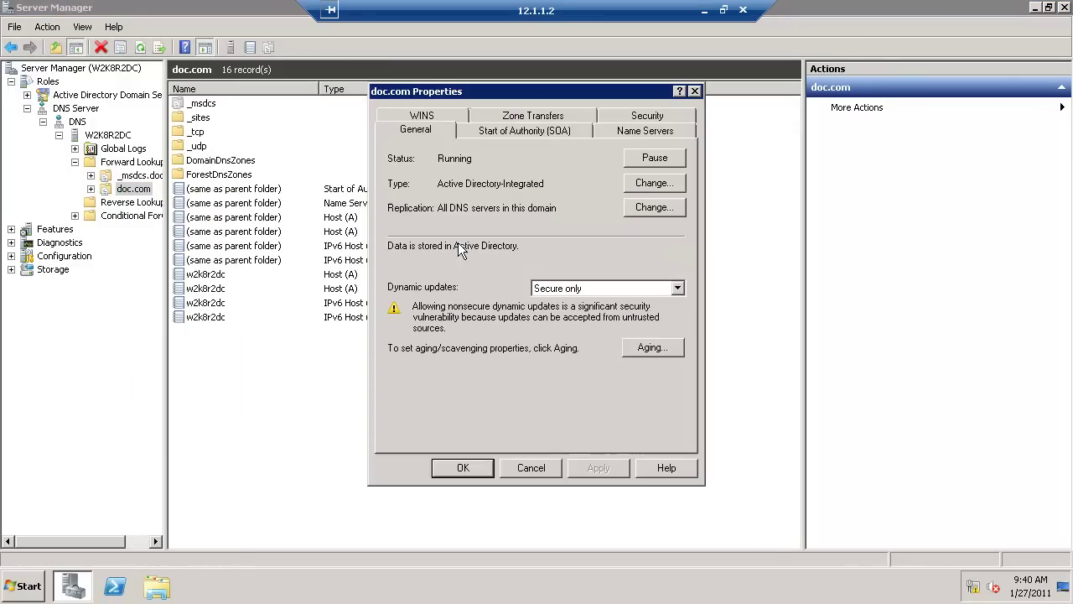
click(639, 131)
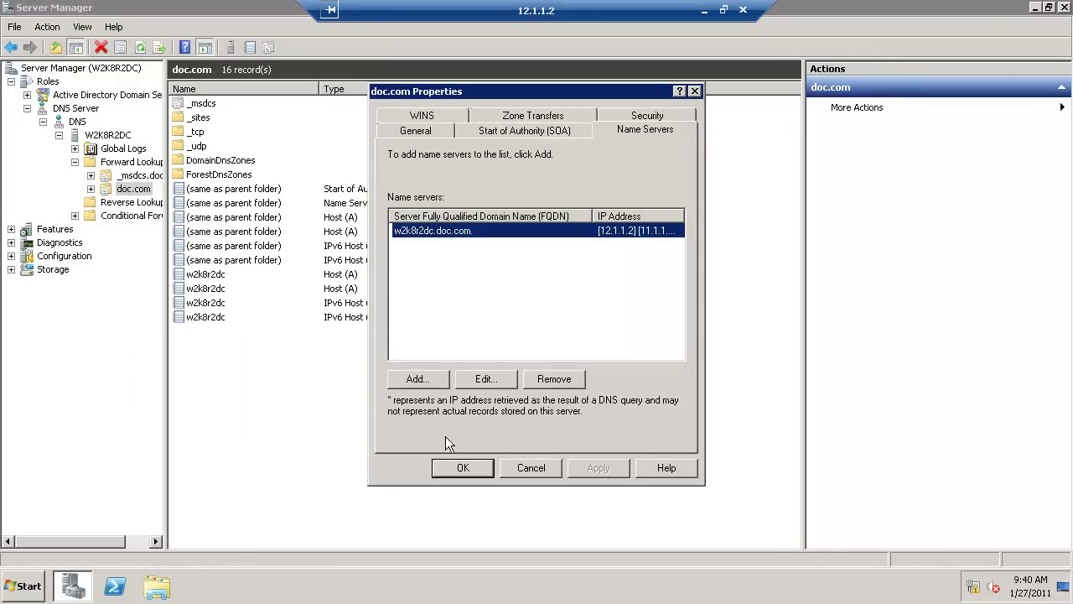
click(477, 381)
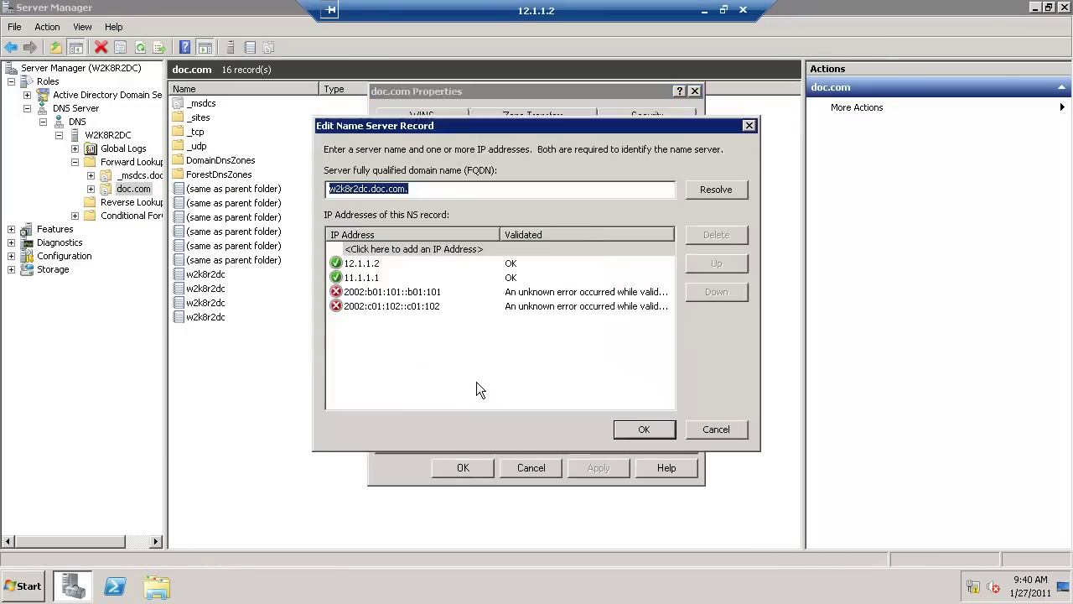
click(374, 292)
click(717, 235)
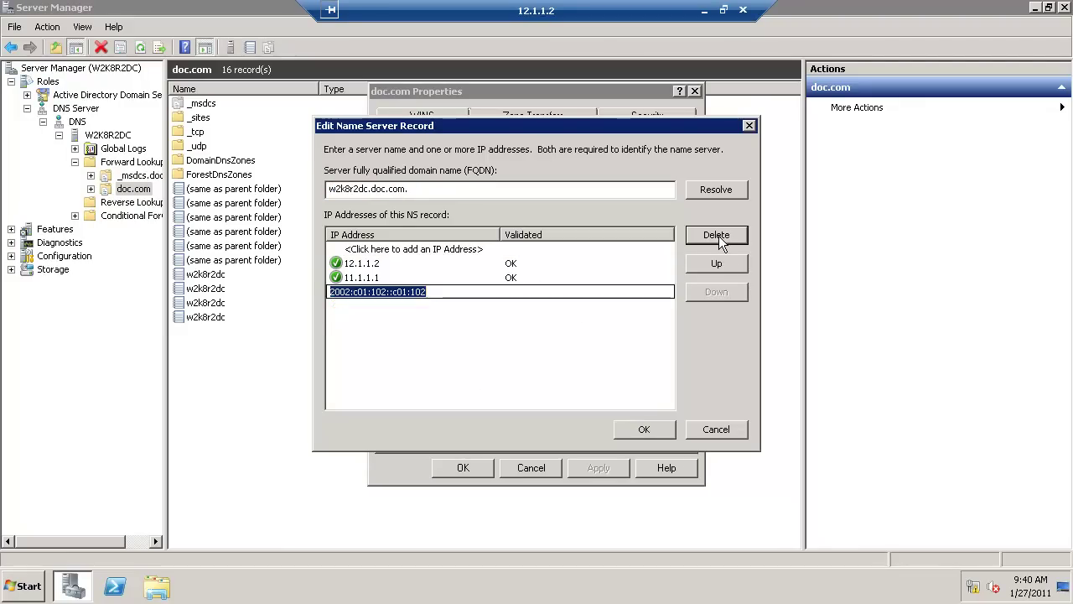
click(717, 235)
click(653, 431)
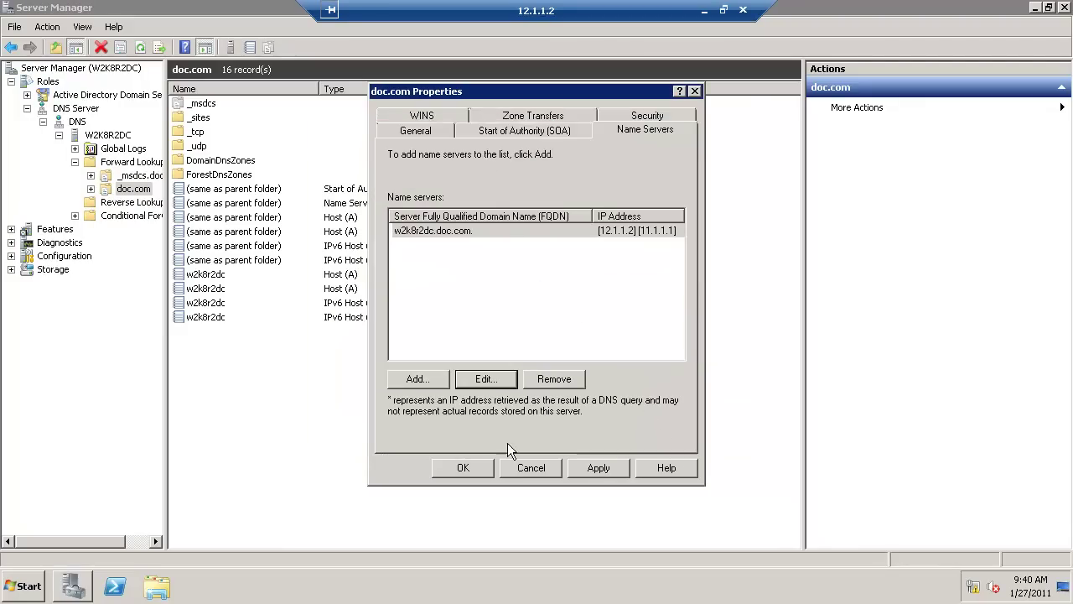
click(602, 468)
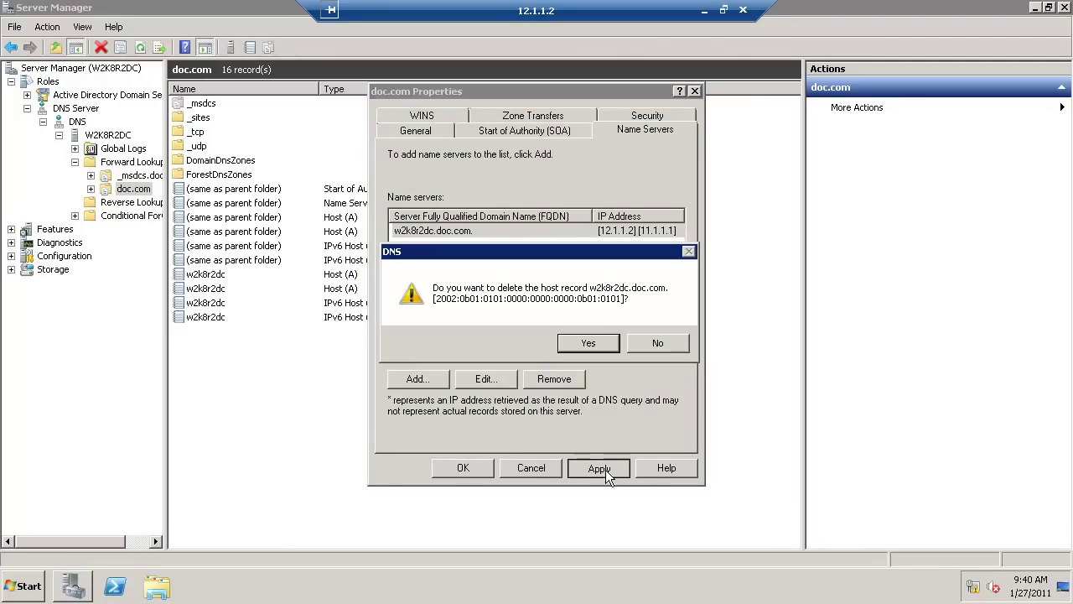
click(592, 343)
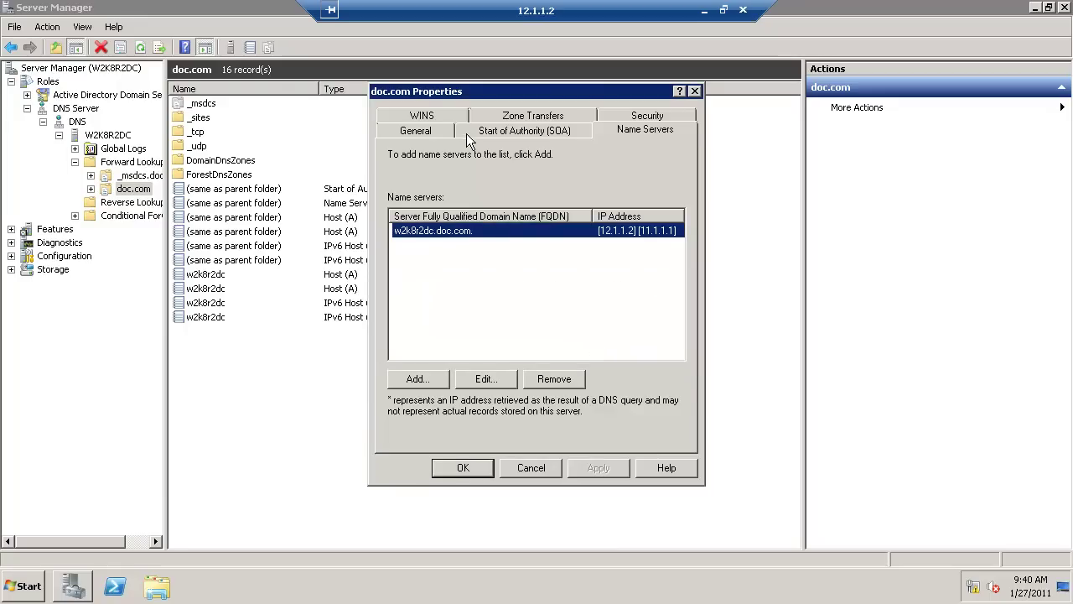
- Allow doc.com zone transfers only to servers listed on the Name Servers tab
click(500, 122)
click(437, 182)
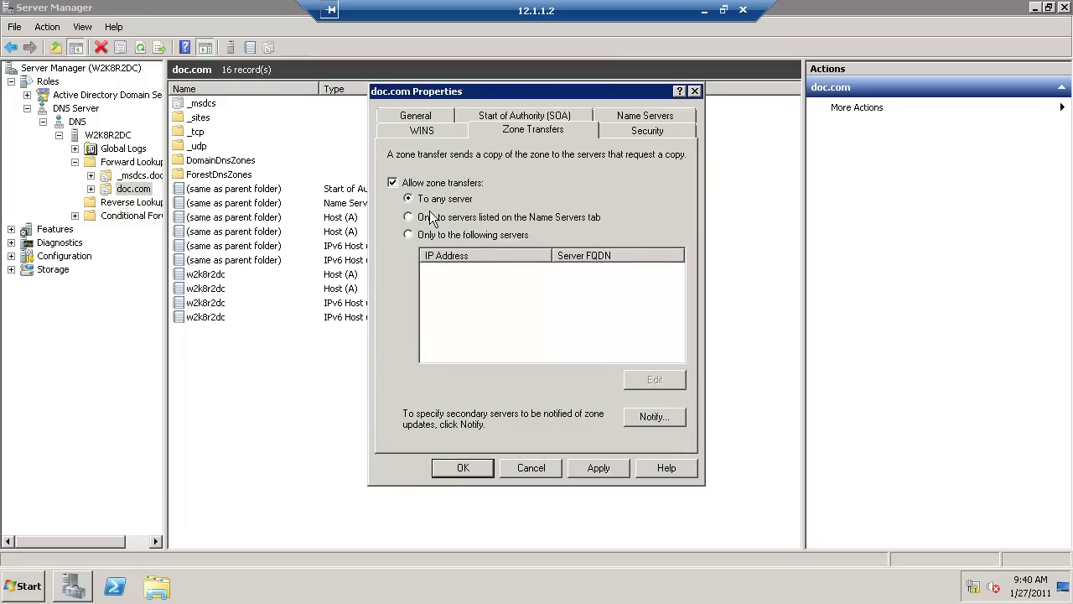
click(431, 219)
click(466, 468)
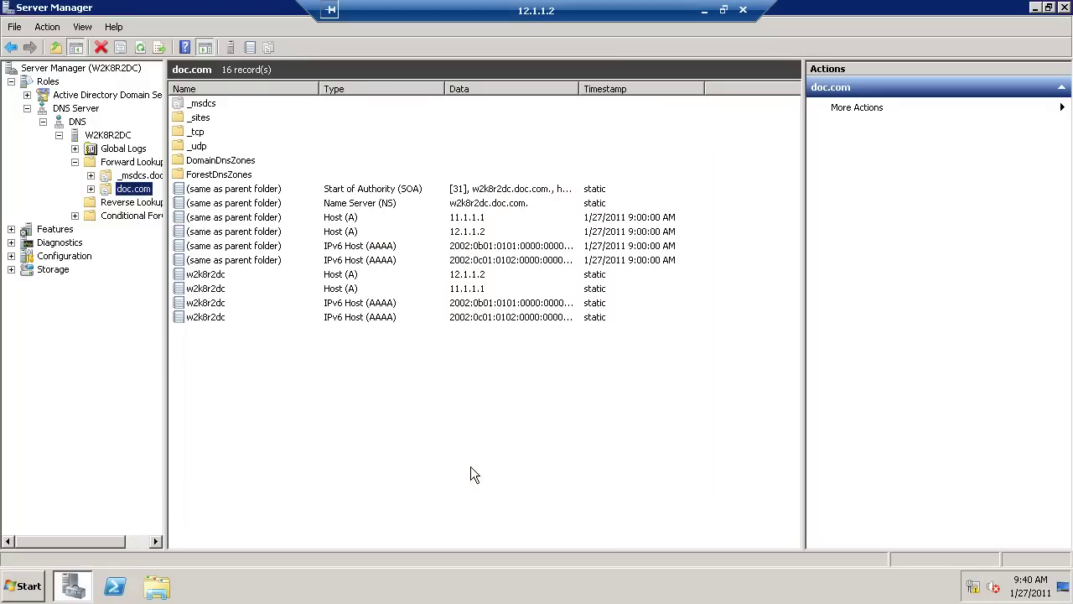
- Create an AD-integrated, forest-replicated IPv4 primary reverse zone for network ID 11.1.1 and view its records
right_click(122, 205)
click(155, 210)
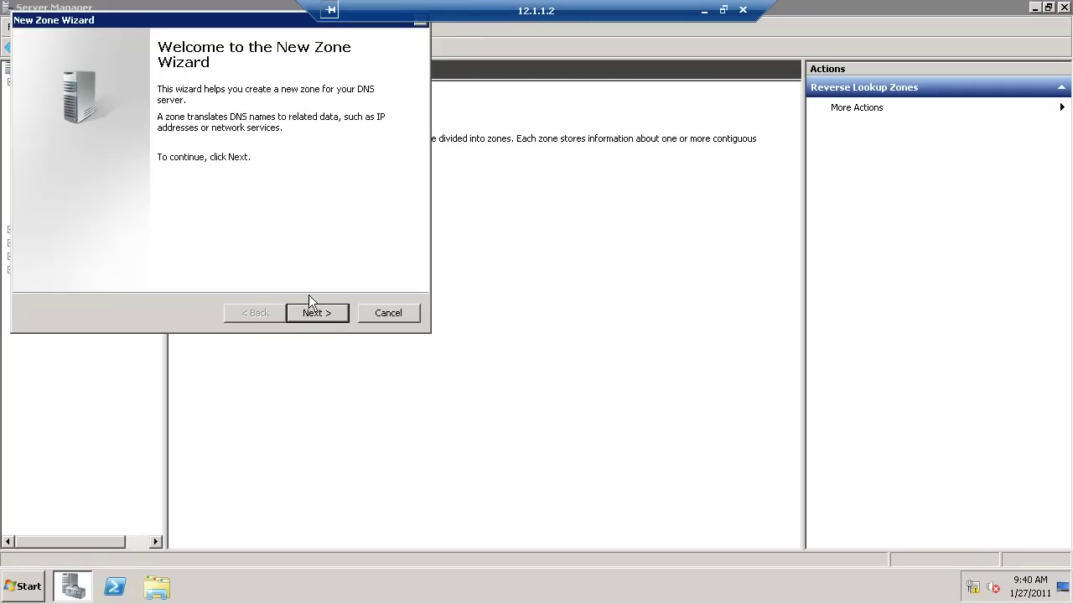
click(326, 319)
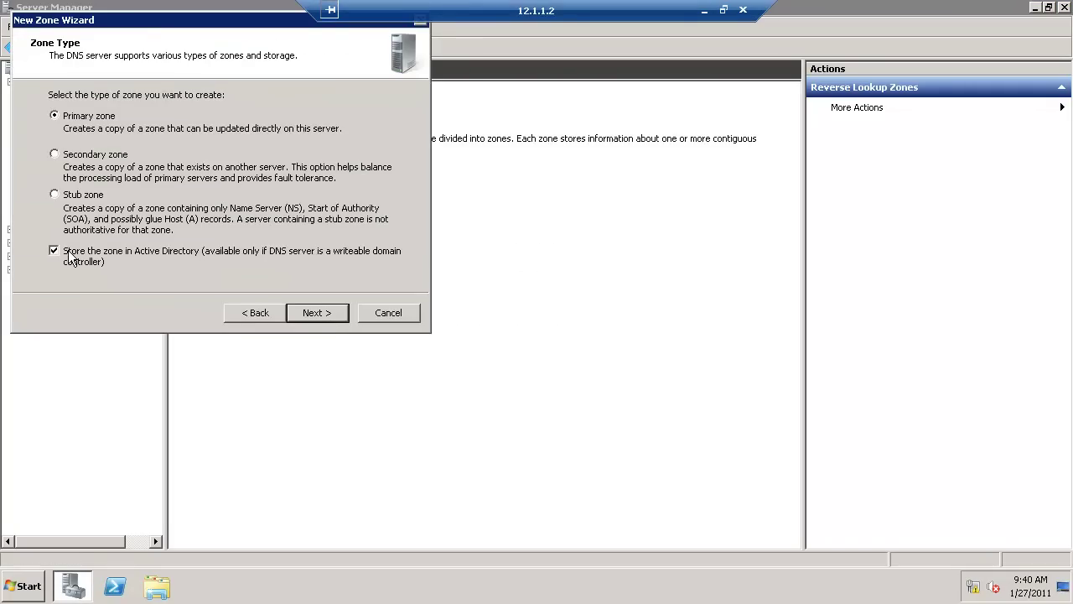
click(329, 315)
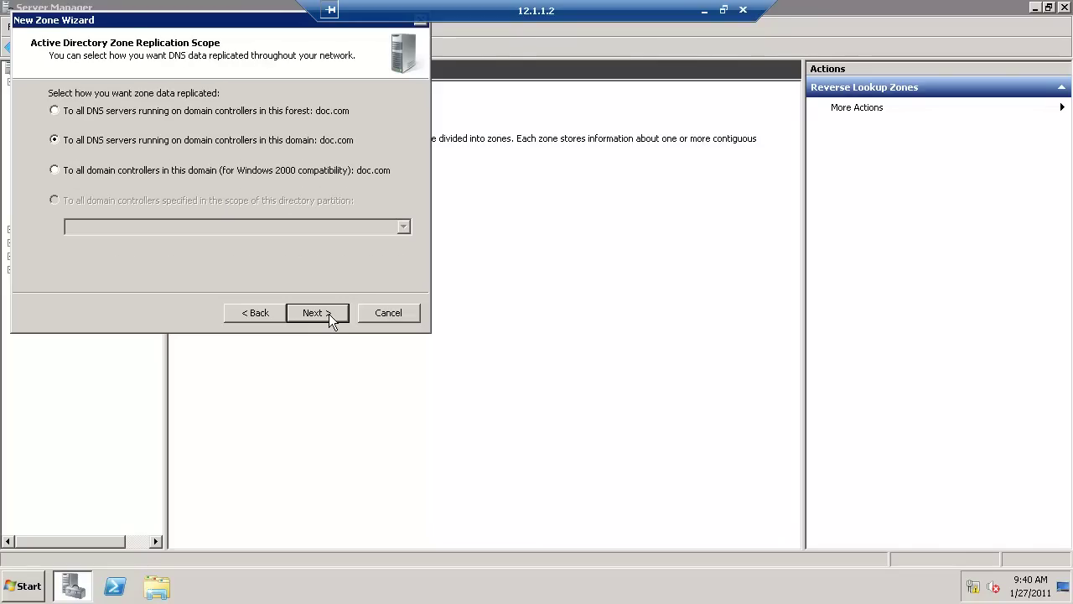
click(156, 113)
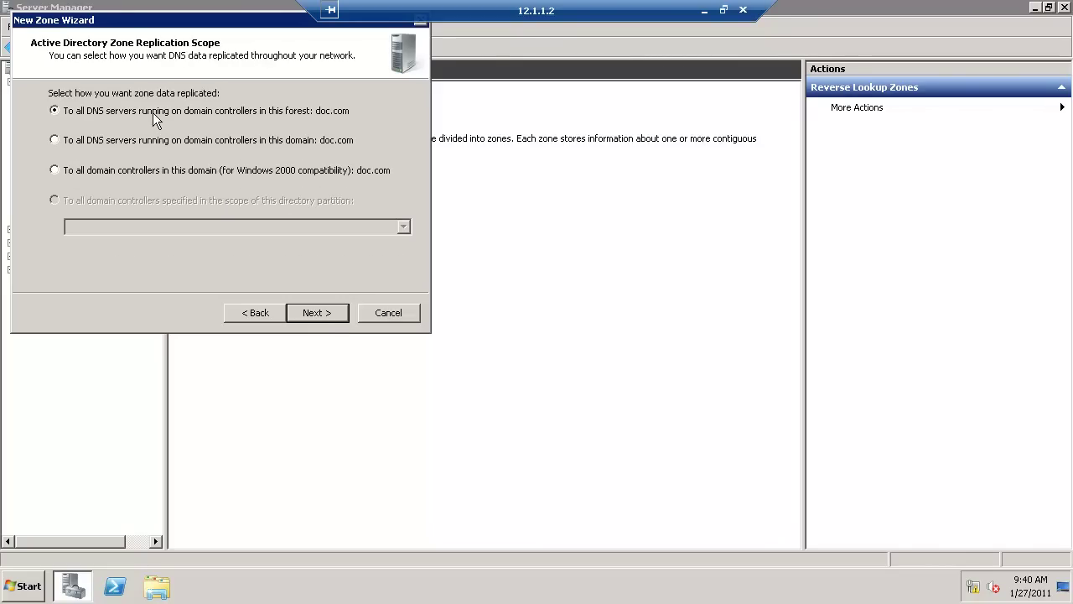
click(325, 320)
click(325, 321)
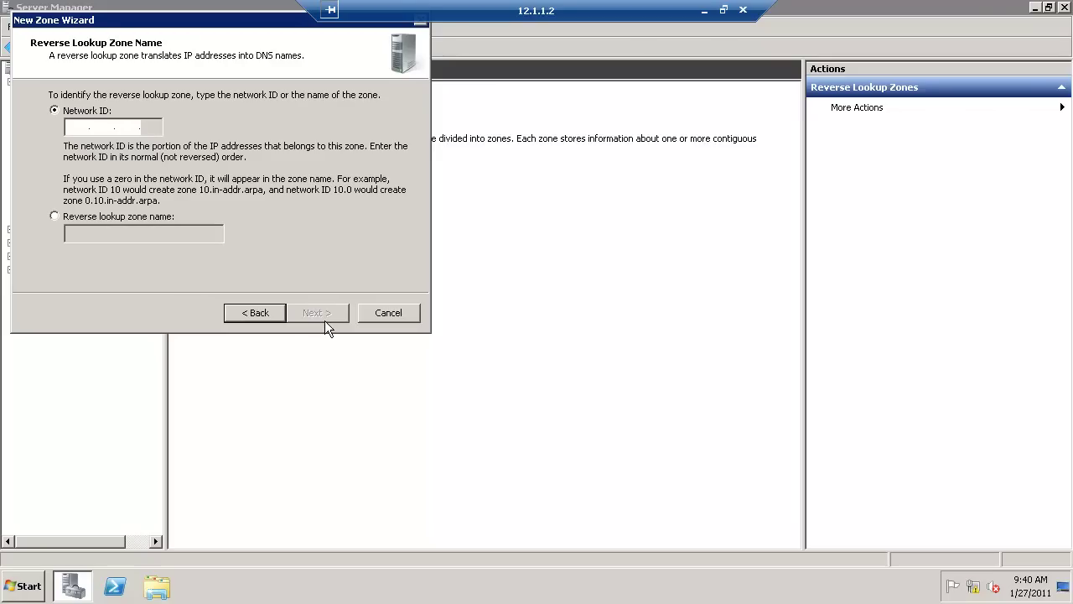
text(11.1.1)
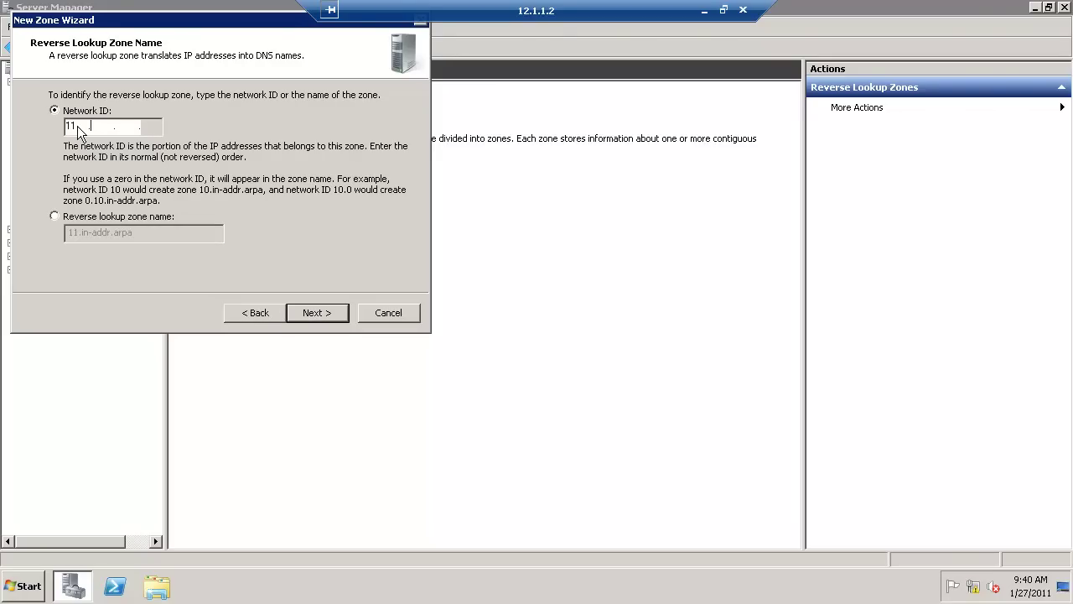
click(316, 313)
click(316, 313)
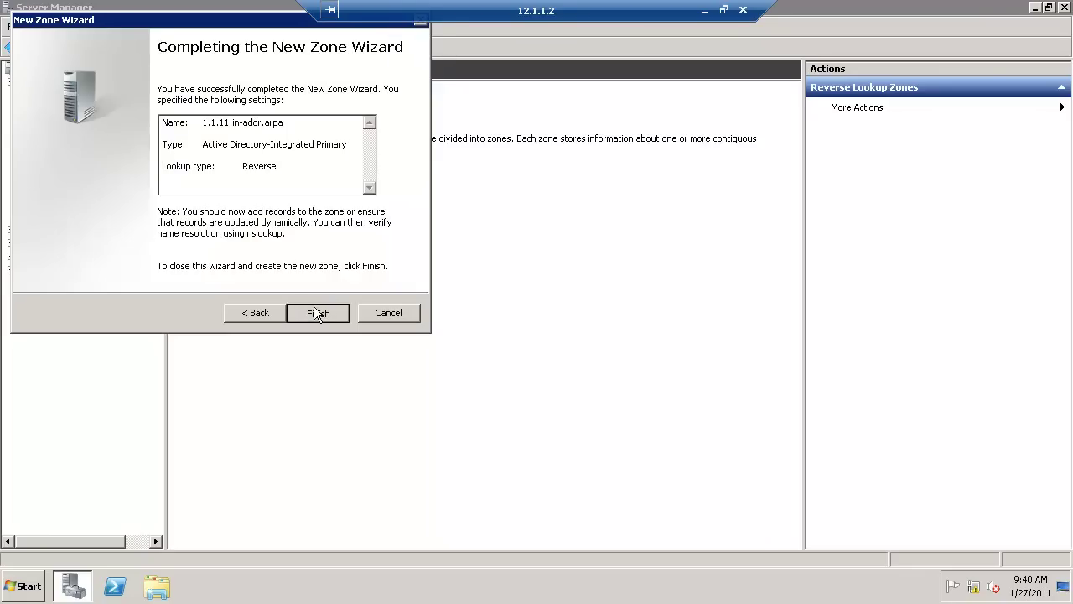
click(317, 313)
click(139, 217)
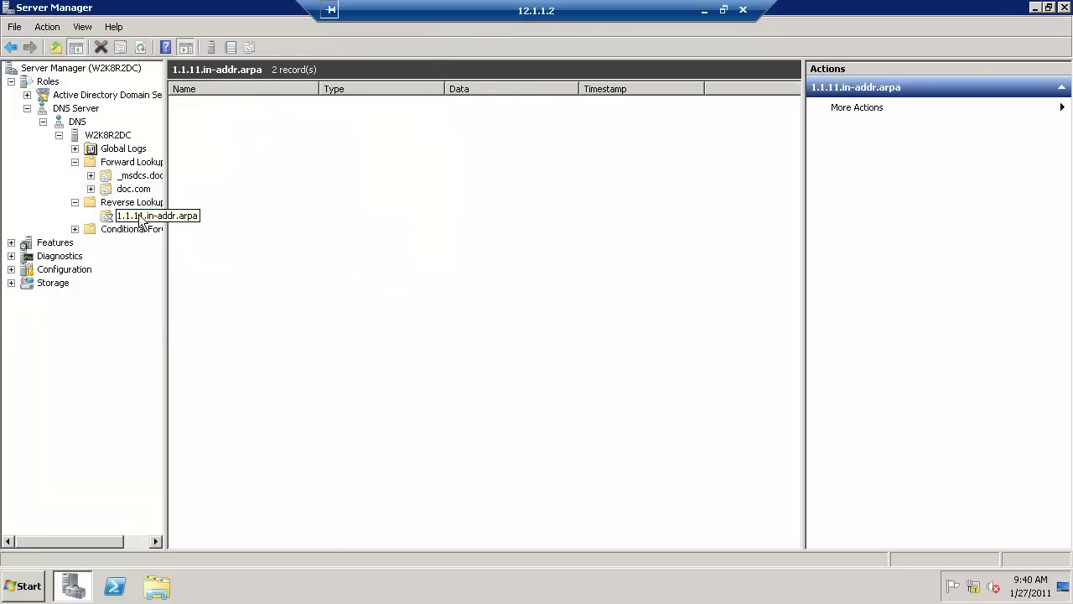
- Open 1.1.11.in-addr.arpa properties and review its name server record's IP addresses without changes
right_click(140, 218)
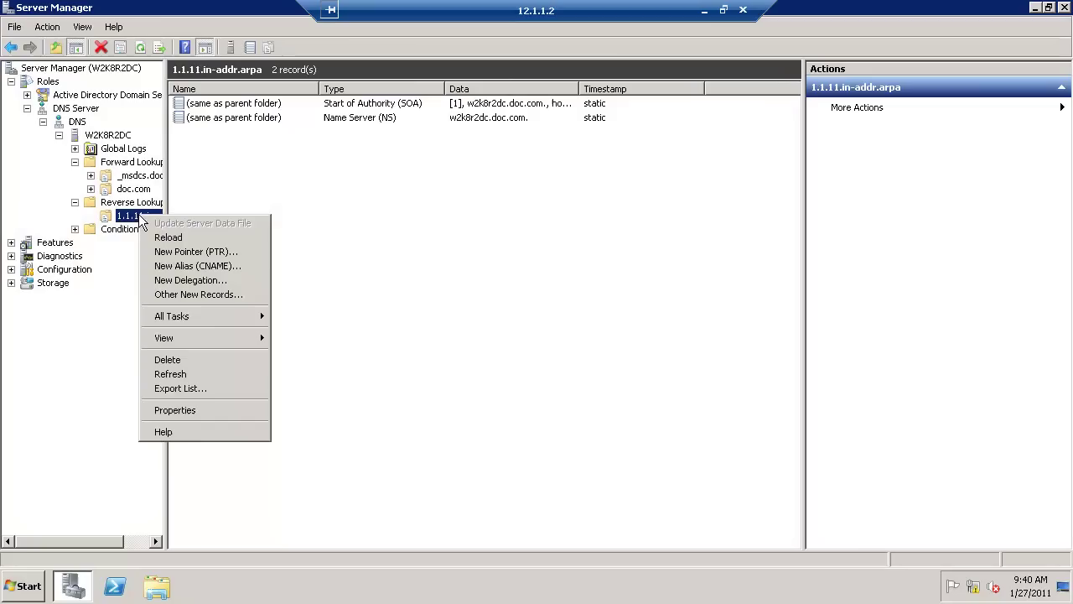
click(214, 415)
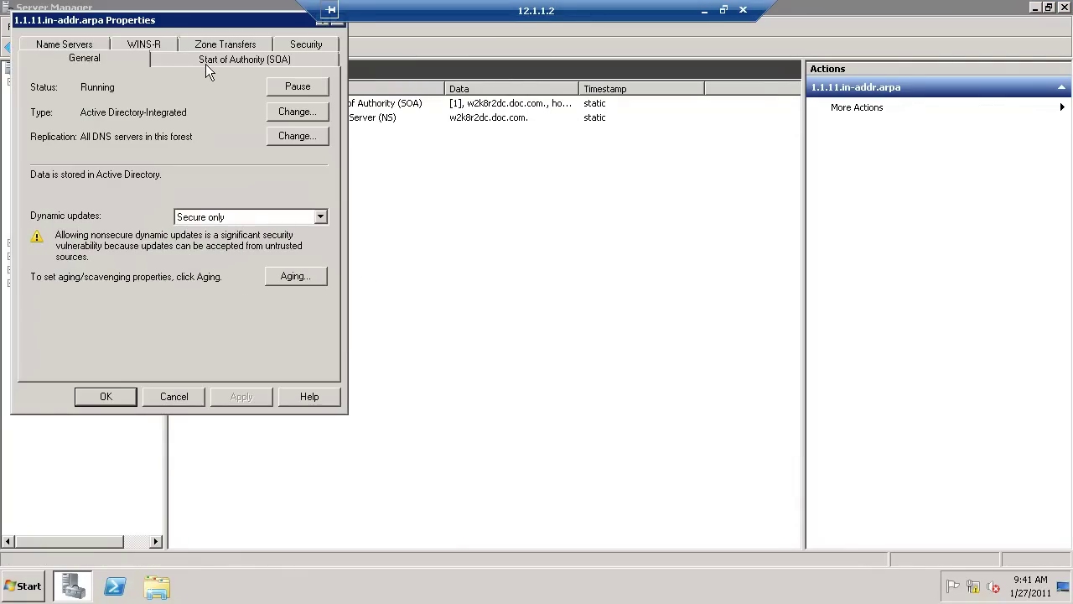
click(224, 44)
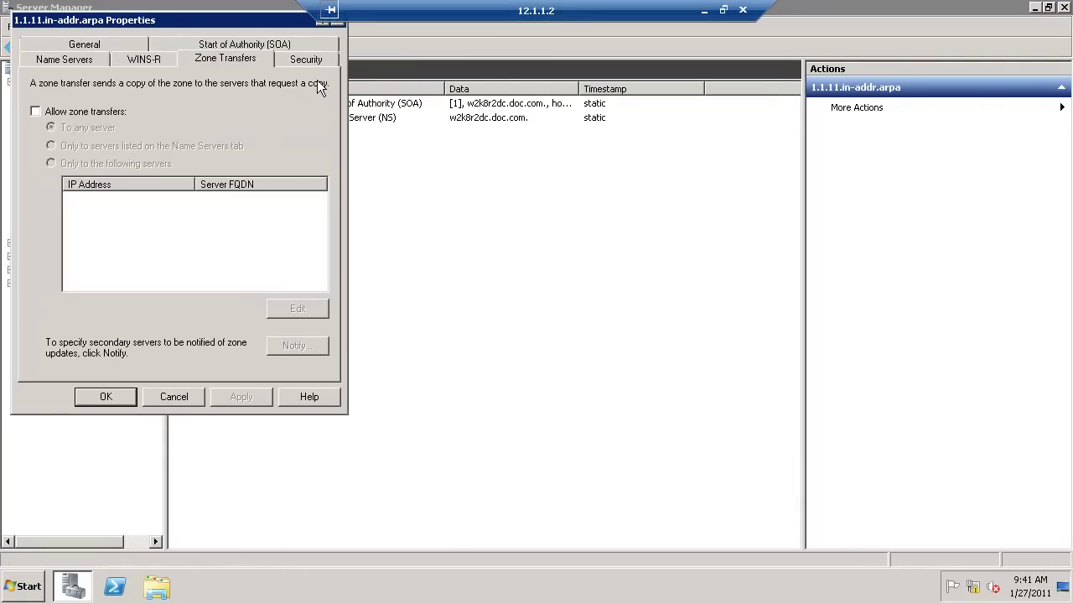
click(65, 58)
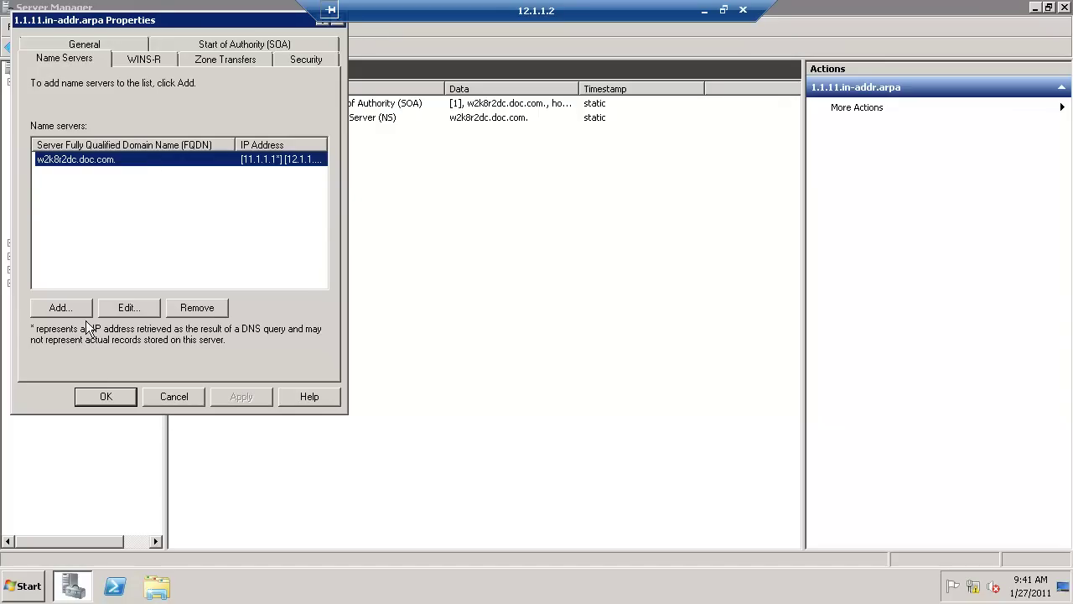
click(127, 307)
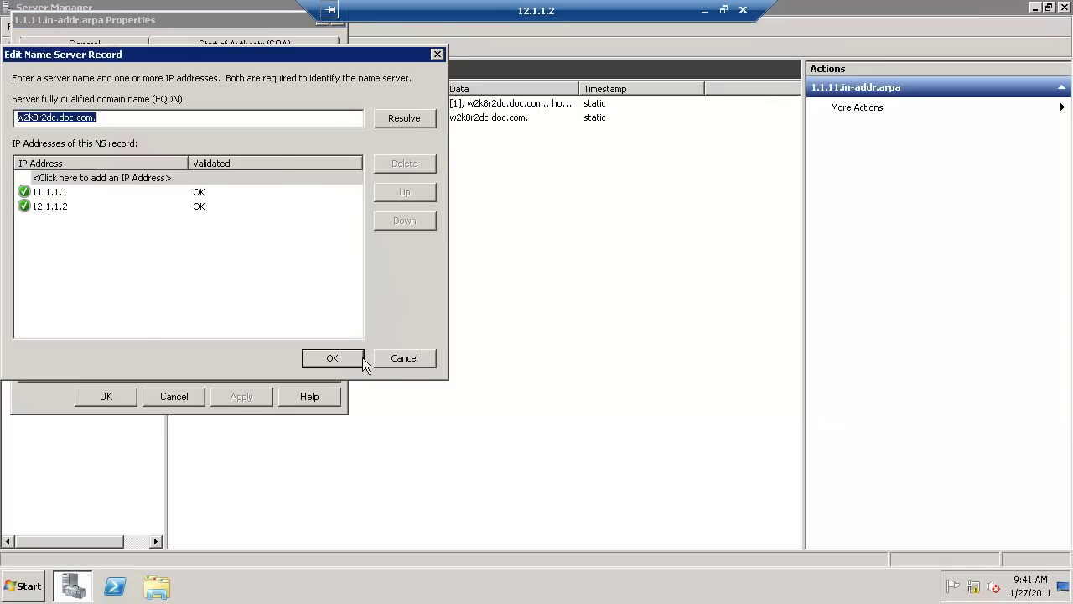
click(419, 363)
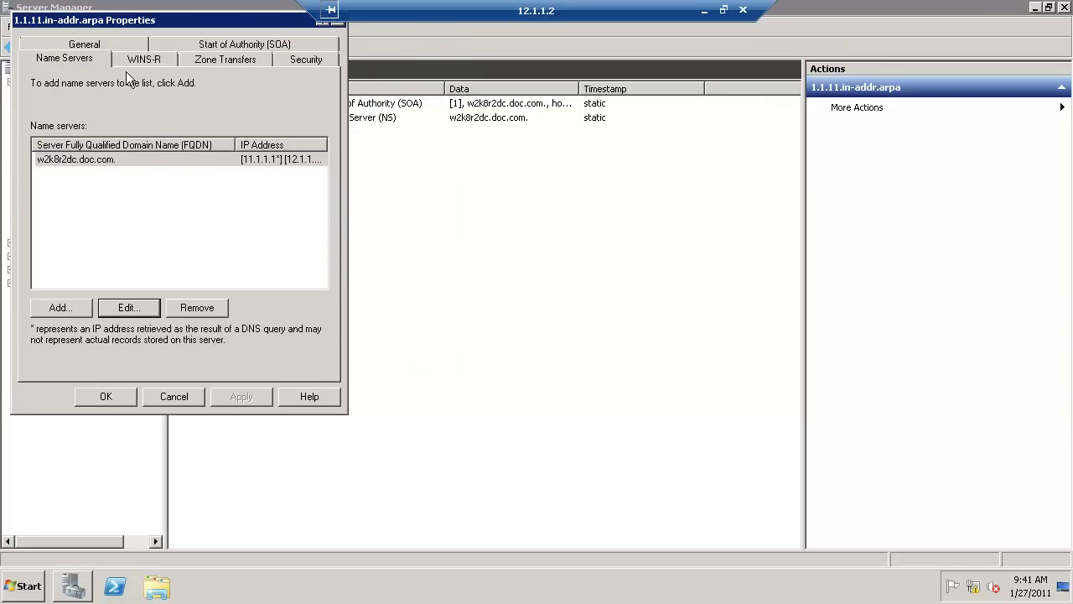
- Allow the reverse zone's transfers only to servers on the Name Servers tab
click(233, 59)
click(36, 111)
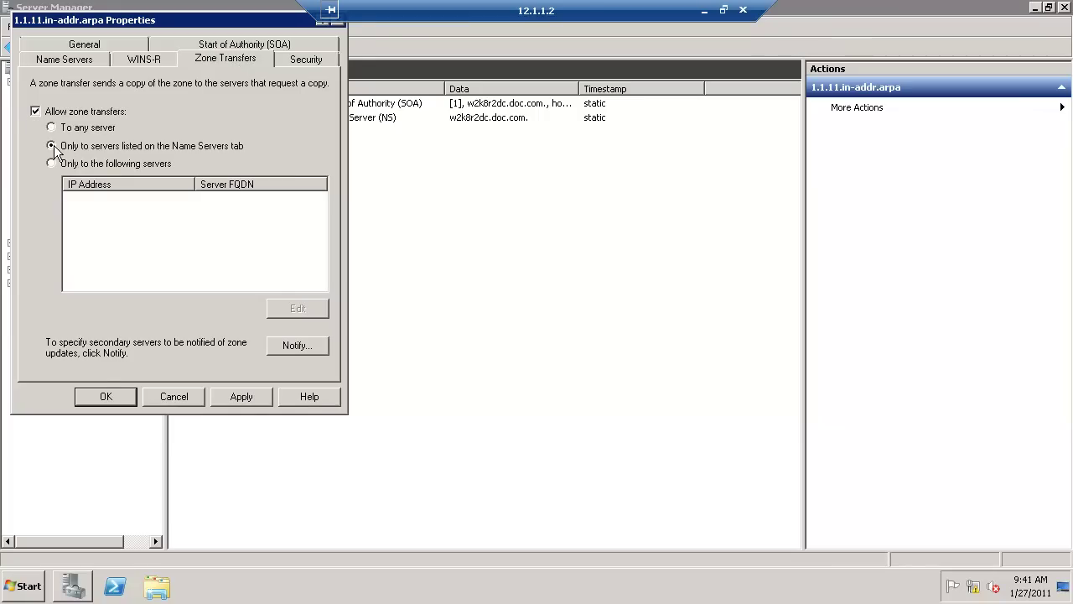
click(103, 395)
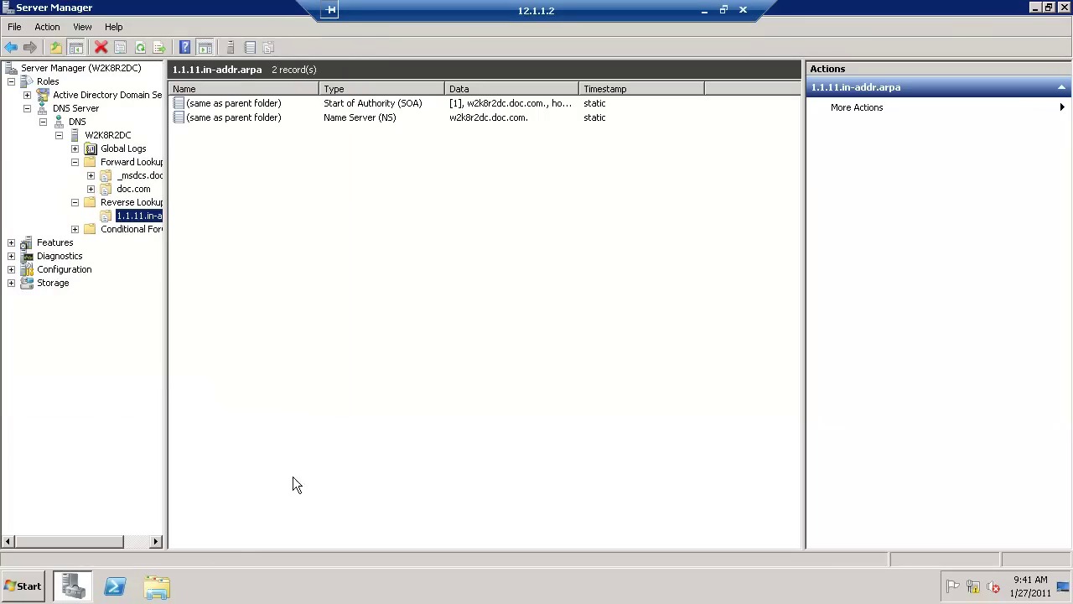
click(377, 399)
- In a Command Prompt, run cls and nslookup doc.com to confirm 11.1.1.1 and 12.1.1.2, then close it
click(14, 591)
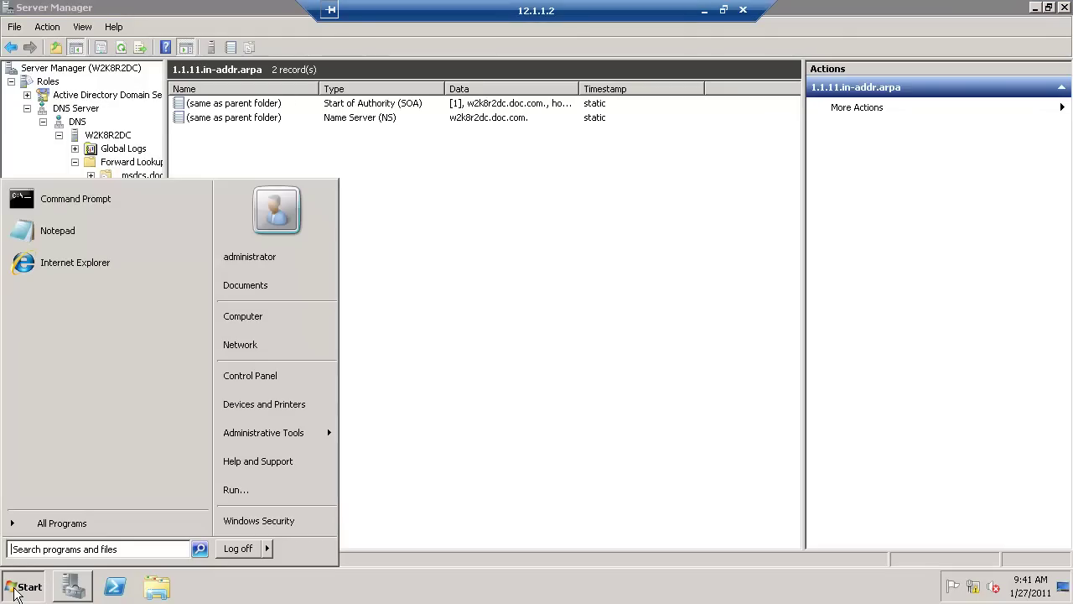
click(104, 201)
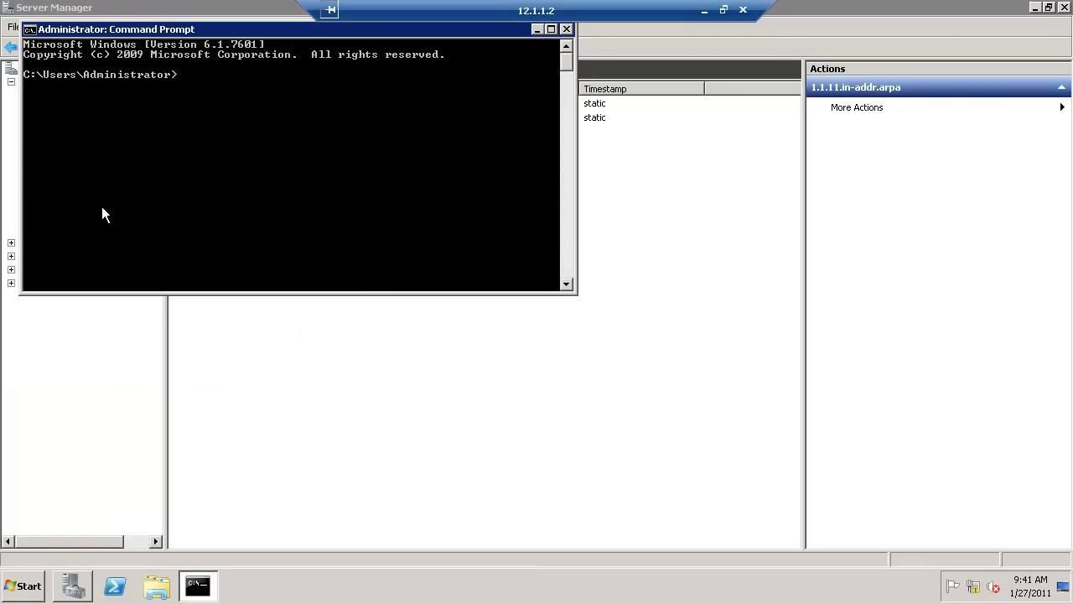
text(cls)
key(Return)
text(nsl)
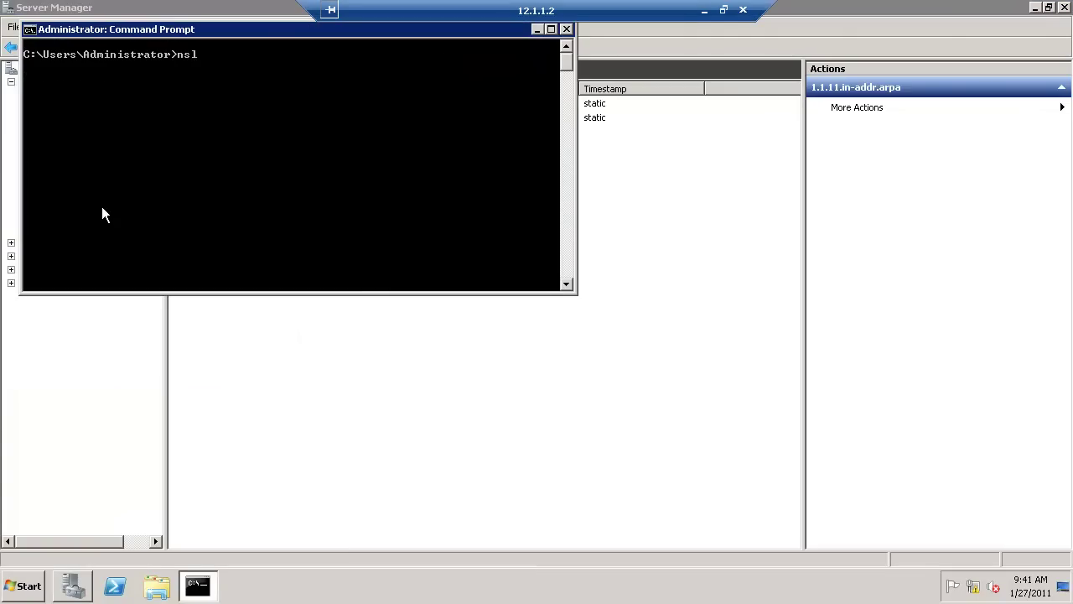
text(ookup doc.com)
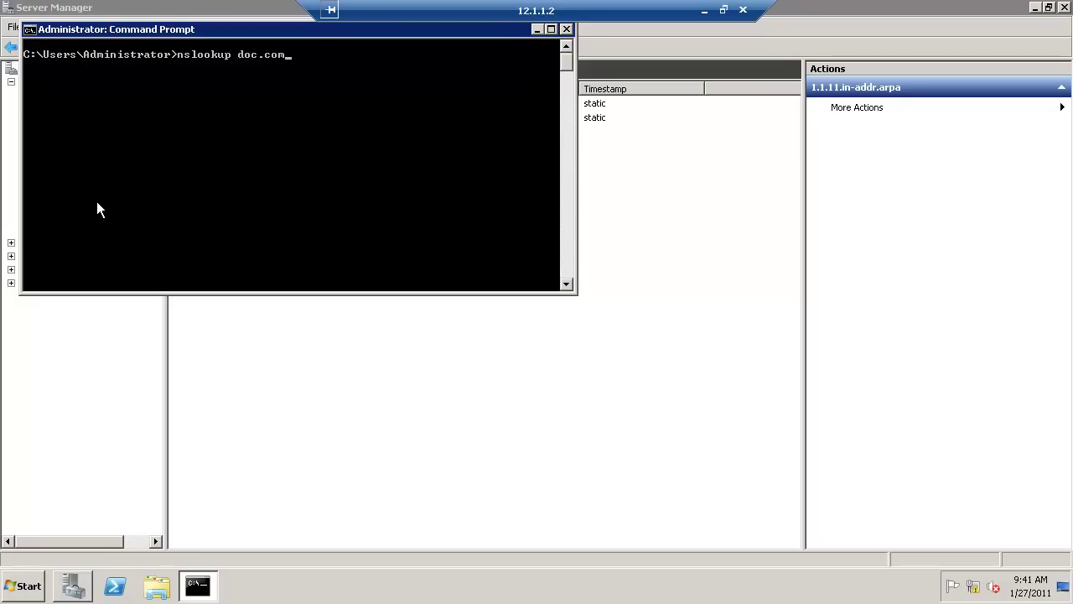
key(Return)
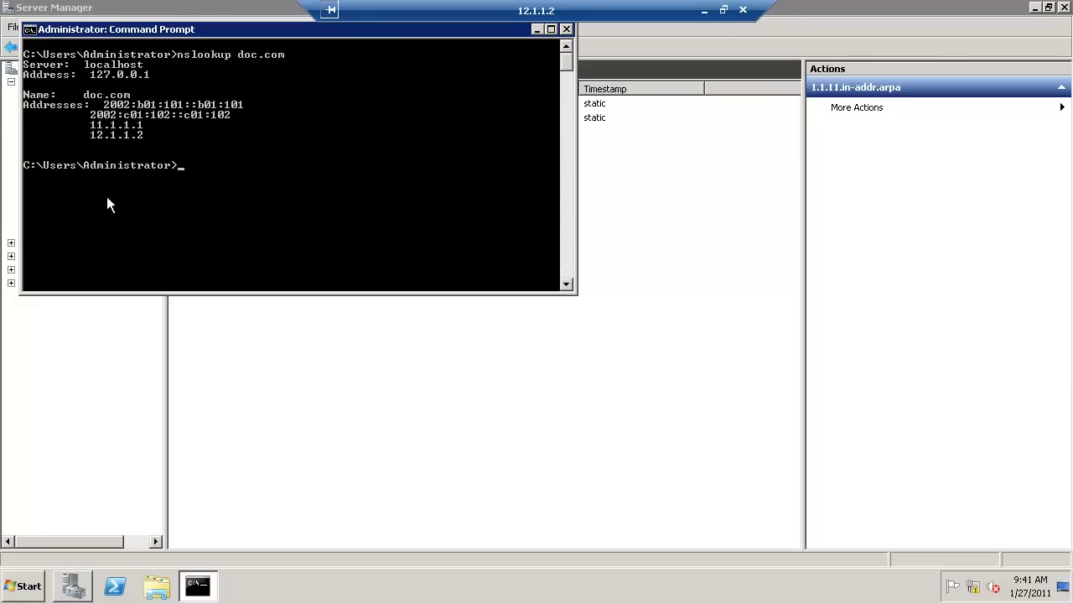
click(566, 29)
- Hide Server Manager to show the desktop with Win+D
key(super+d)
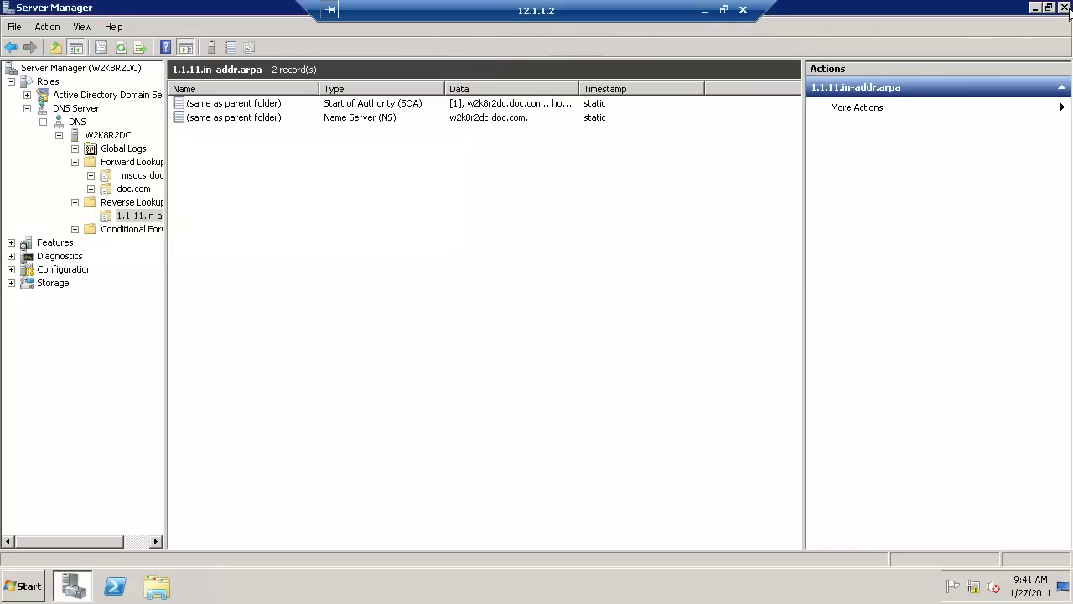